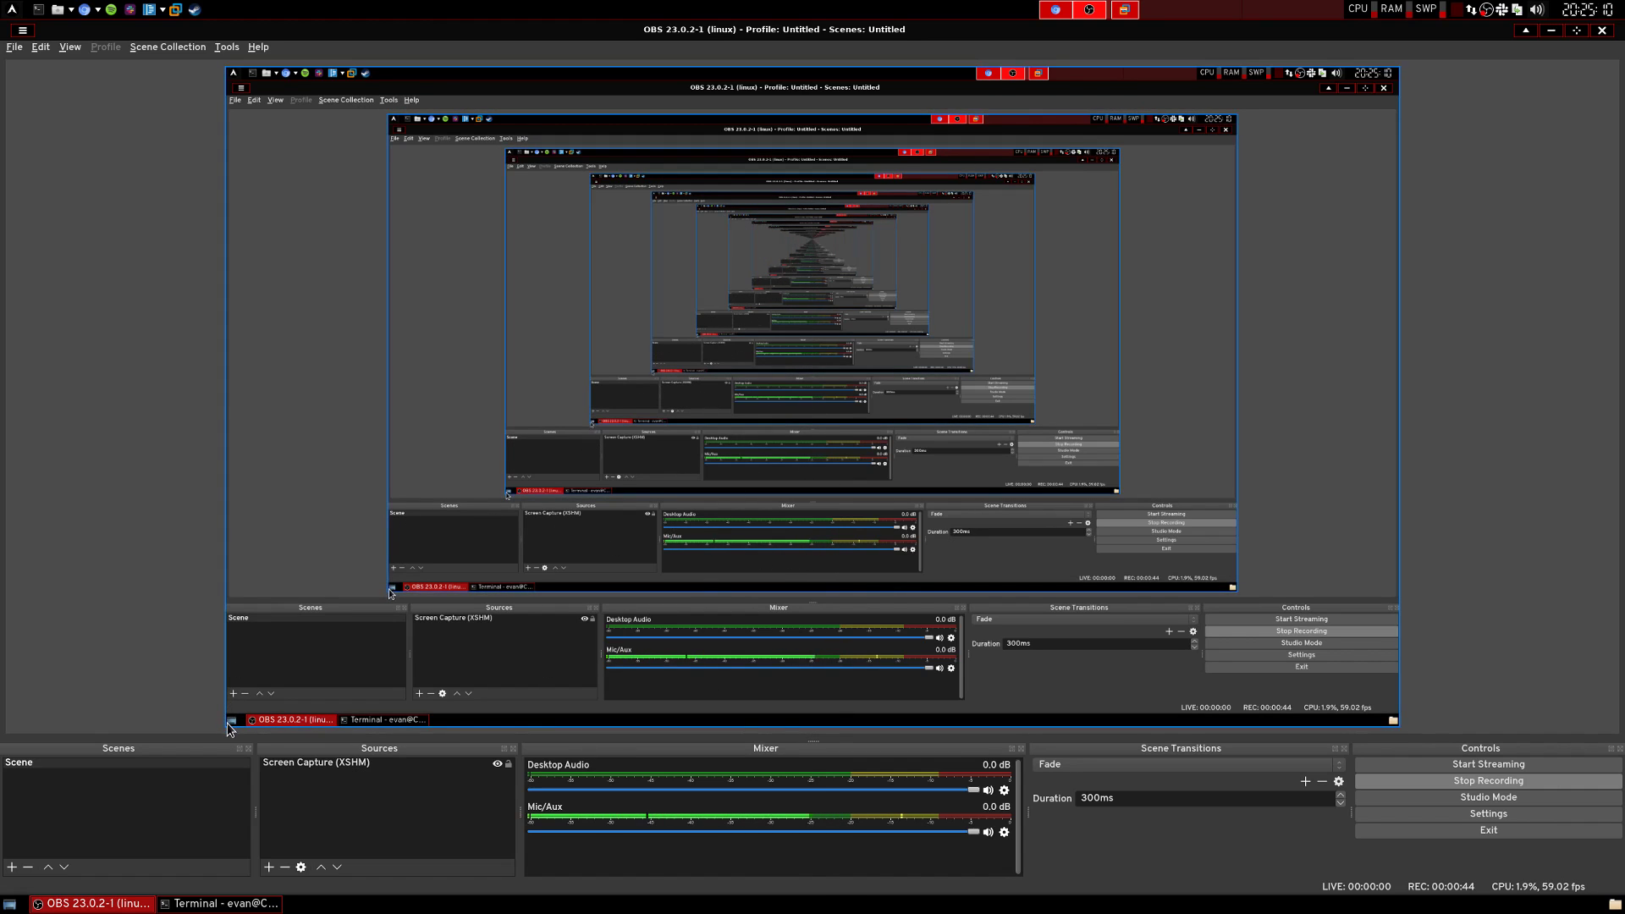
# Step: Launch the ARandR screen layout editor from the application menu
pyautogui.click(15, 11)
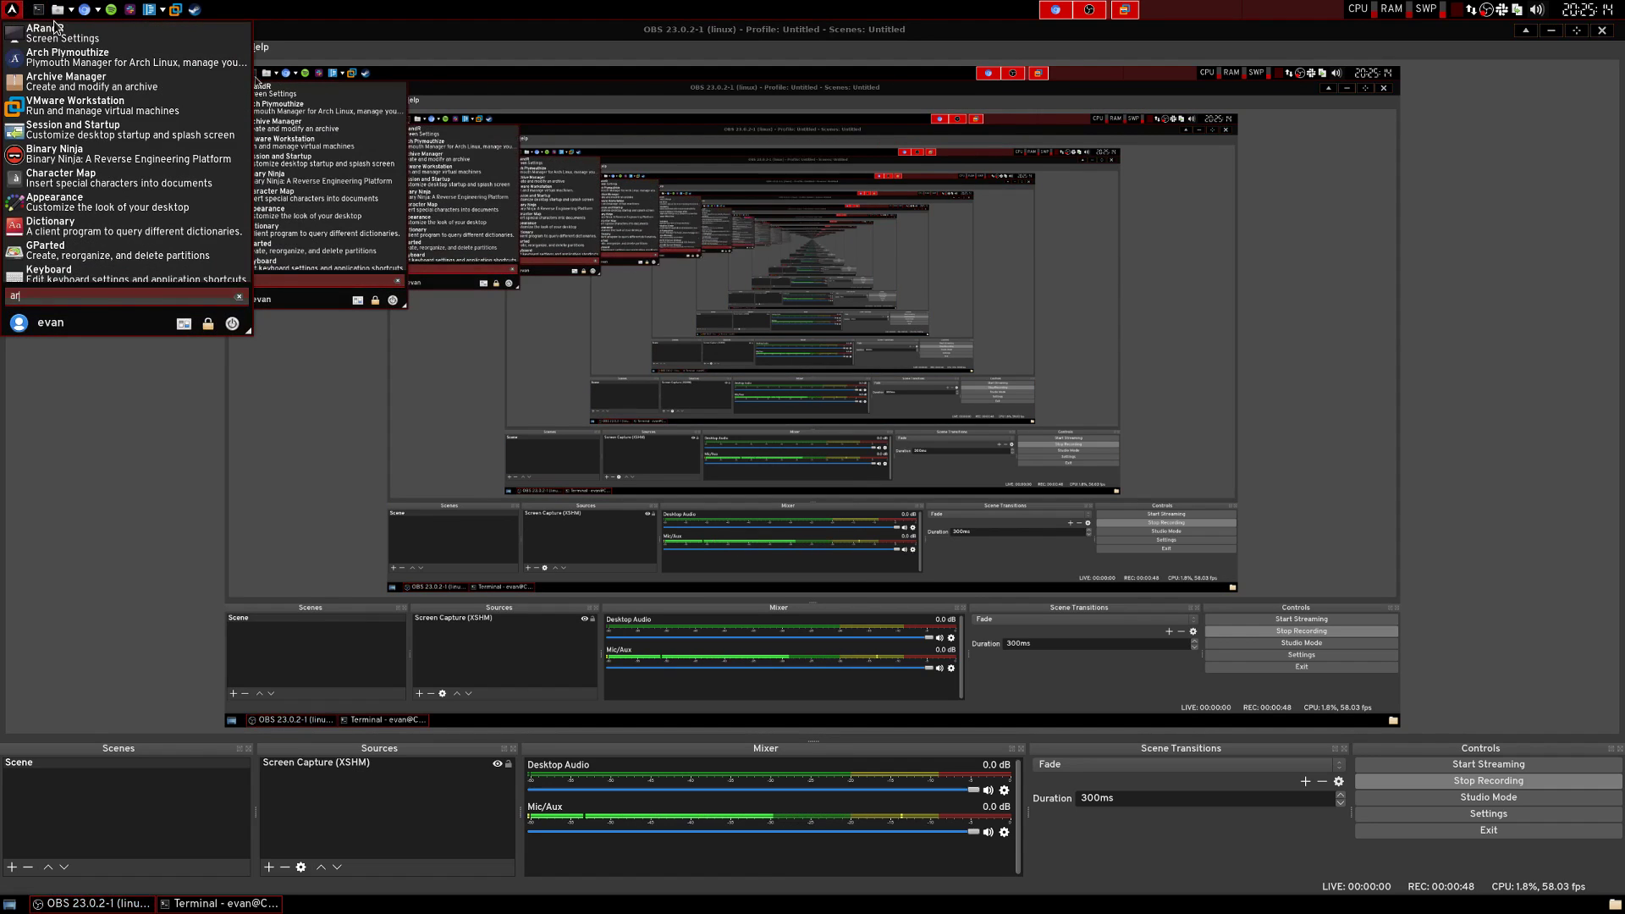
pyautogui.click(36, 243)
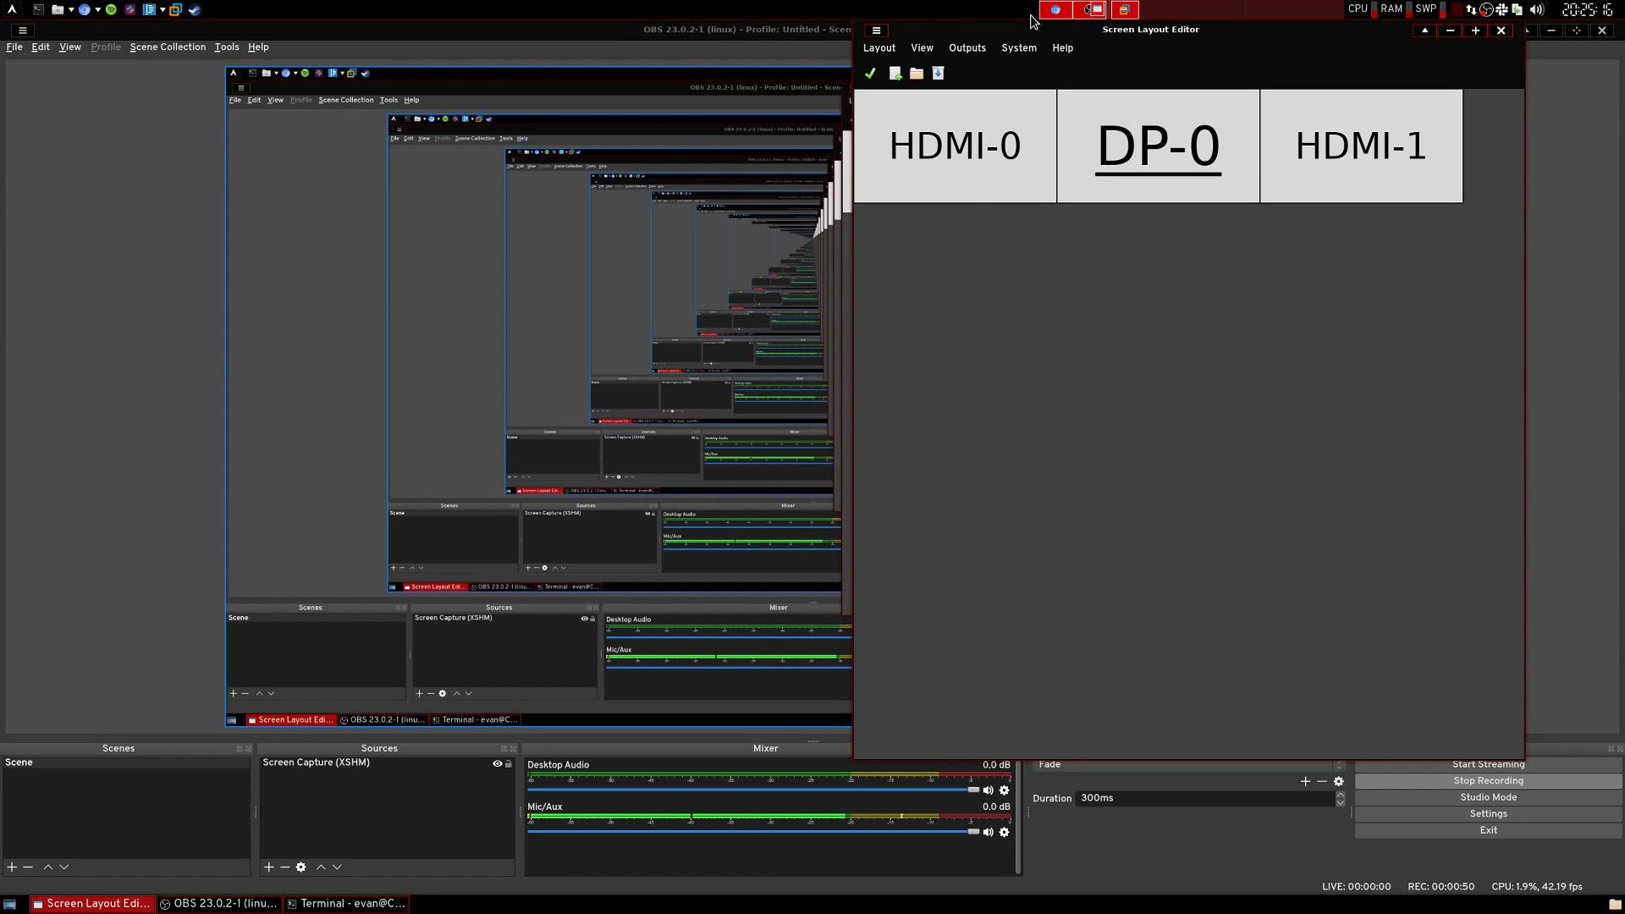
pyautogui.moveTo(1034, 34); pyautogui.dragTo(1052, 91)
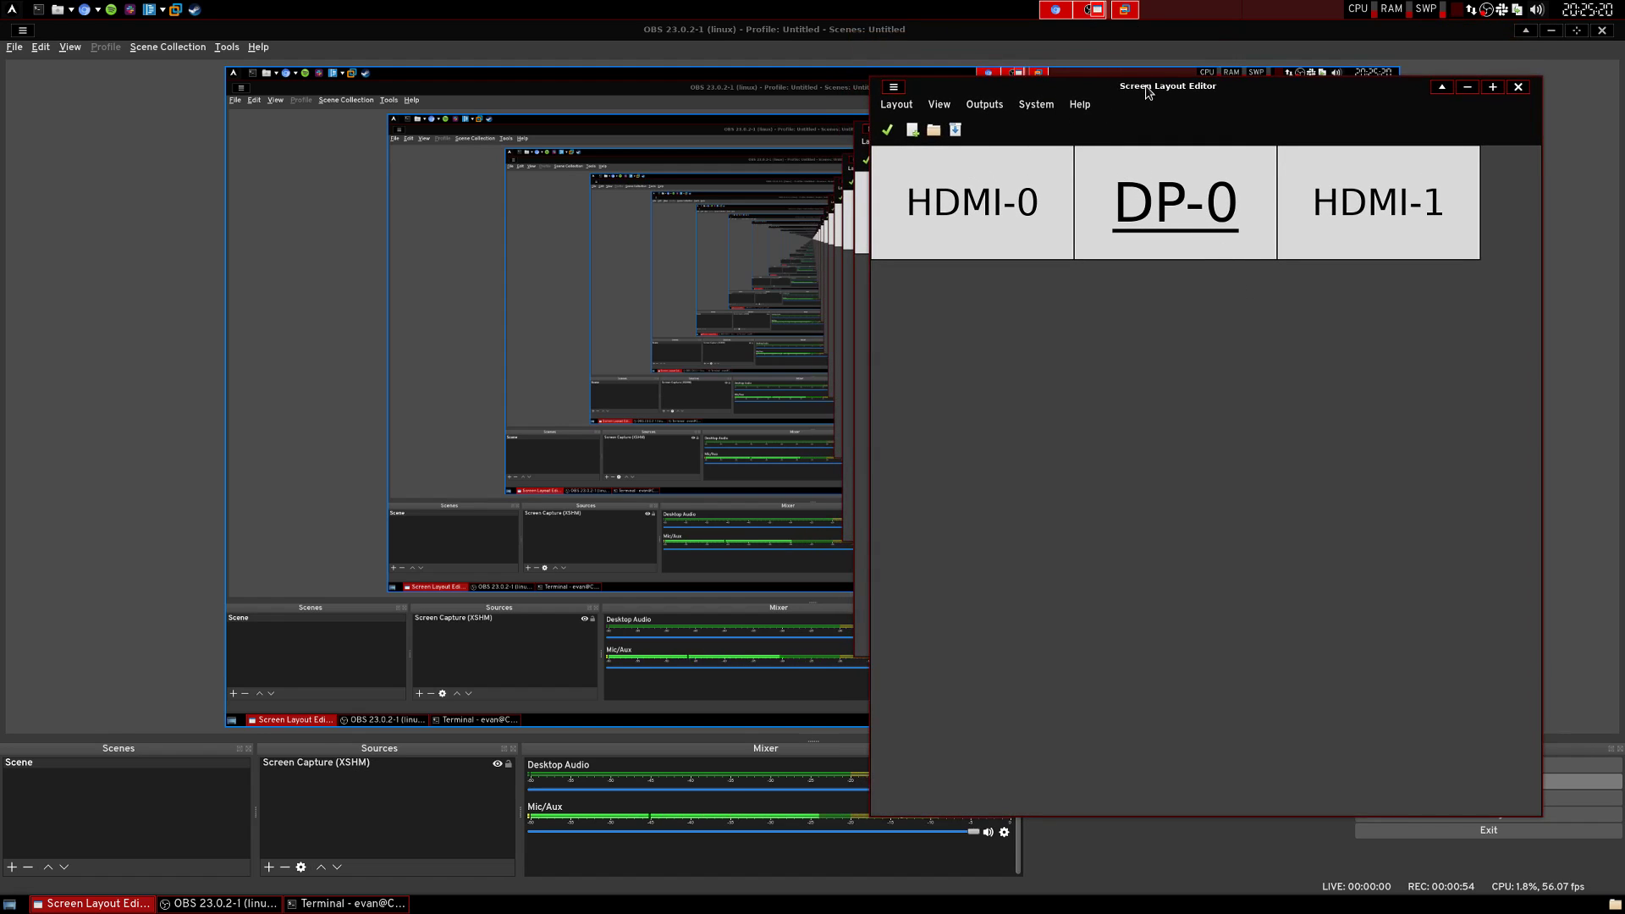
# Step: Go through Layout > Save As, selecting screen_layout.sh, then close ARandR
pyautogui.click(896, 104)
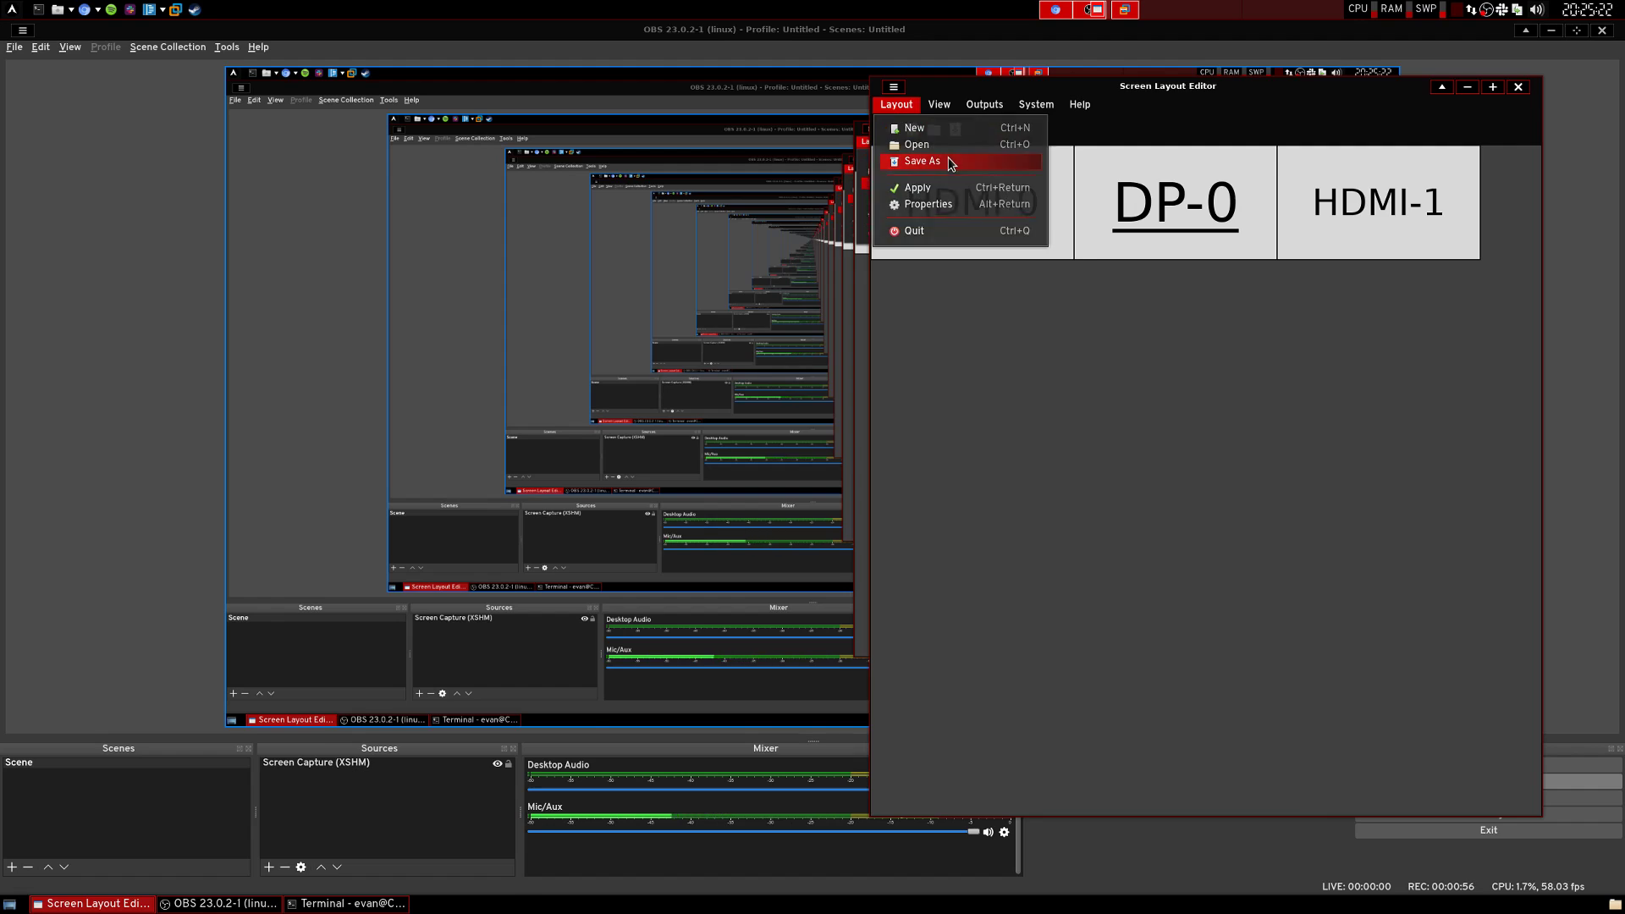
pyautogui.click(950, 163)
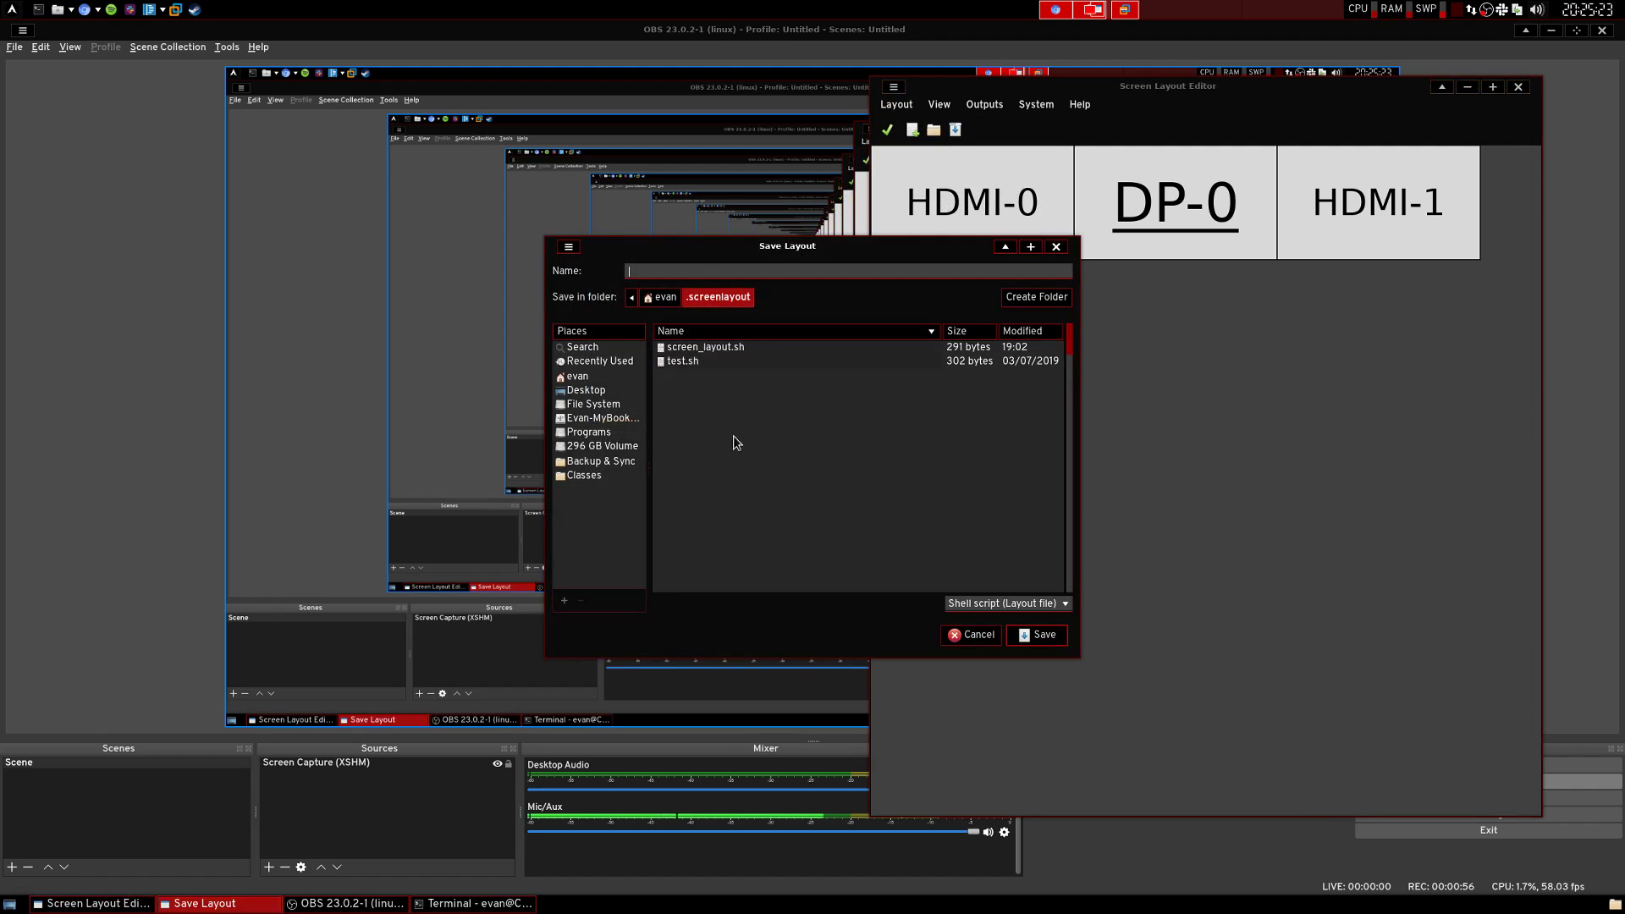
pyautogui.click(759, 350)
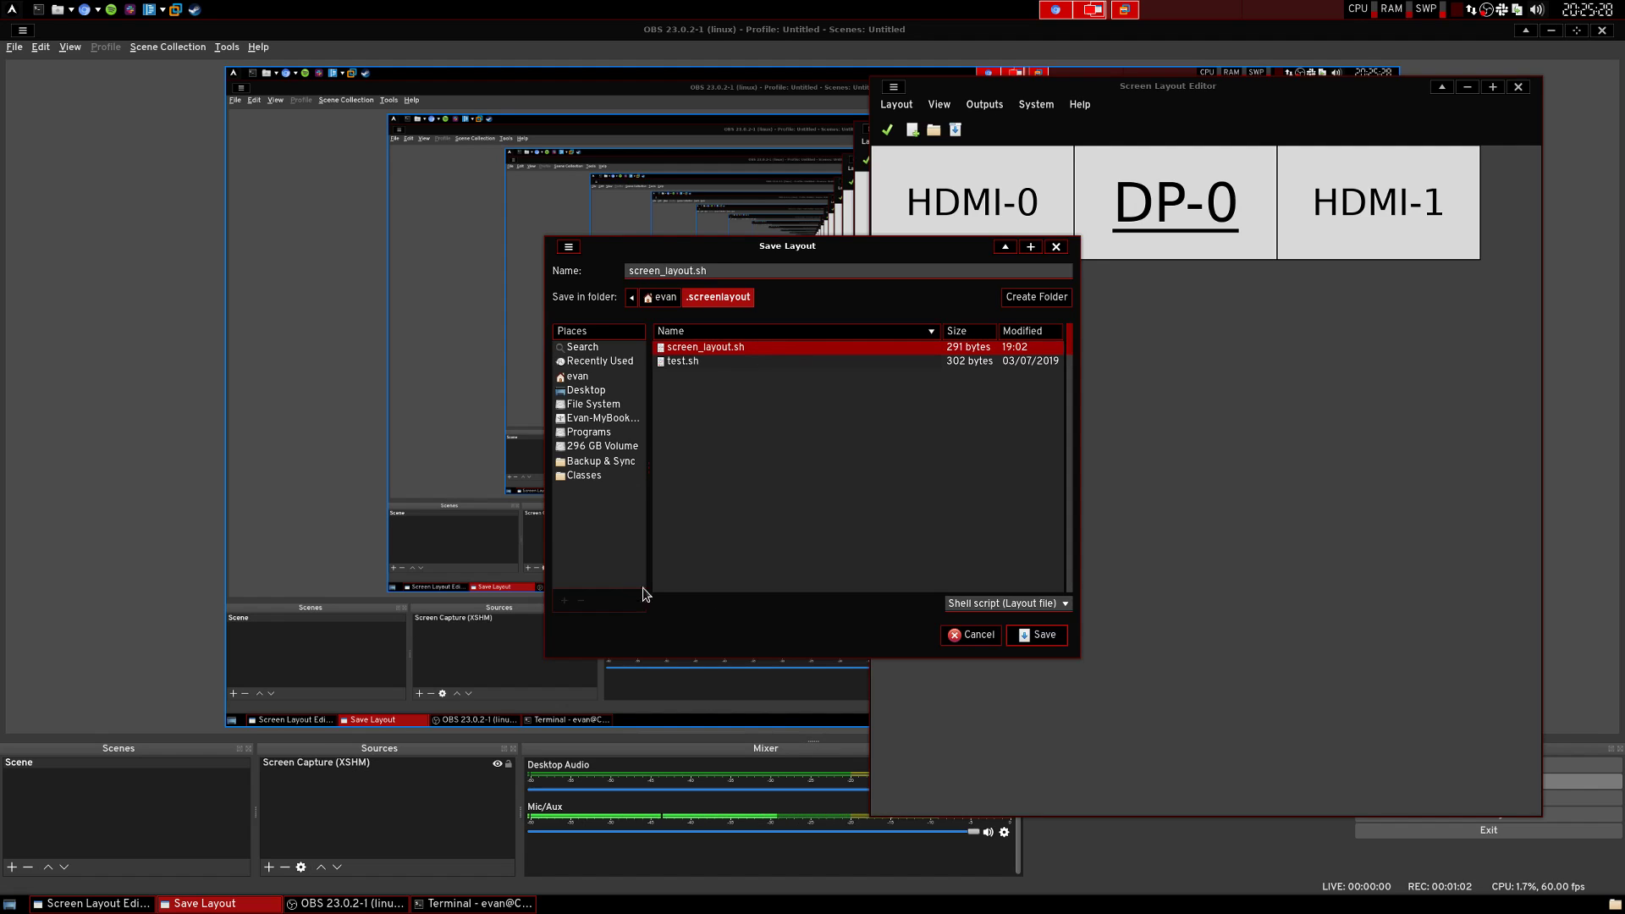
pyautogui.click(973, 635)
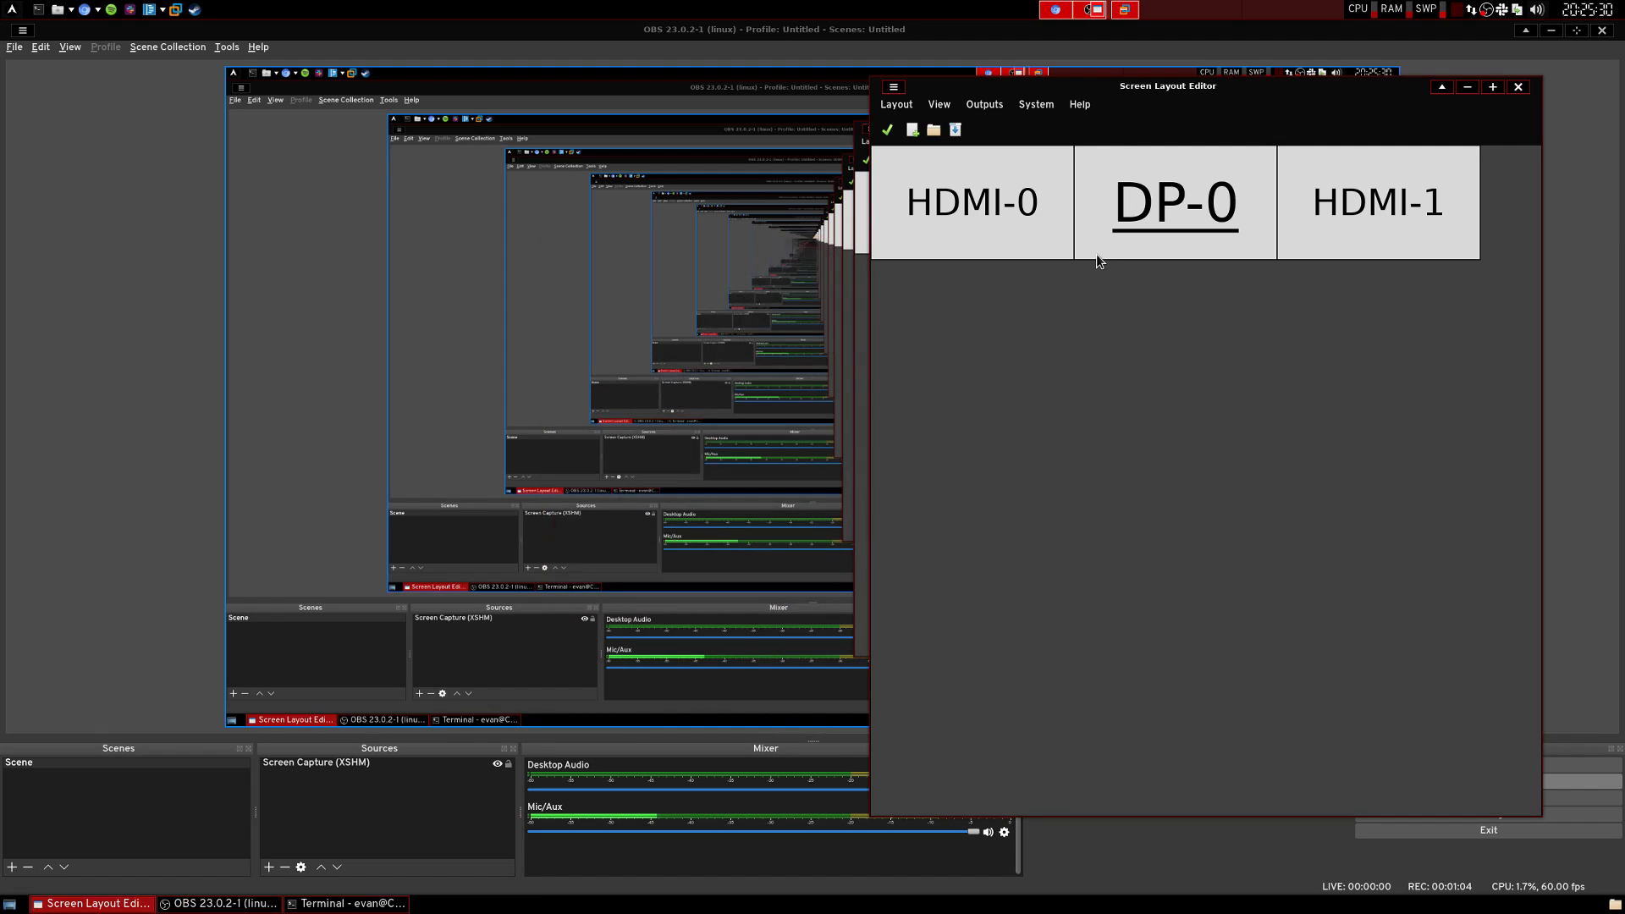
pyautogui.click(1518, 87)
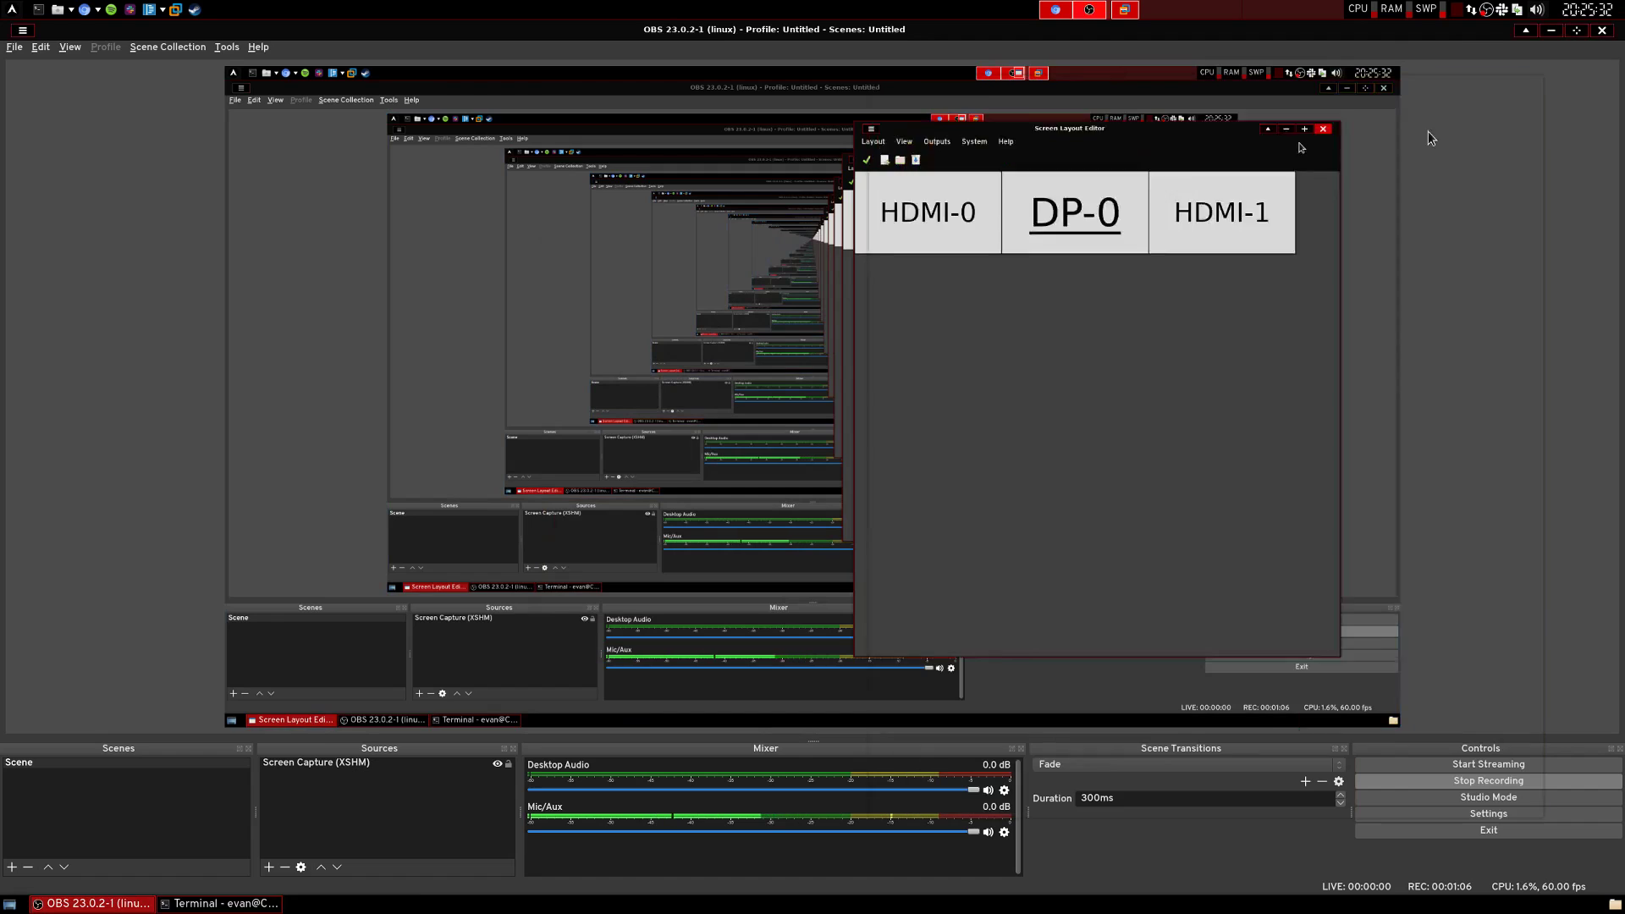
# Step: Open ~/.screenlayout/screen_layout.sh in nano from a new terminal
pyautogui.hotkey('ctrl', 'alt', 't')
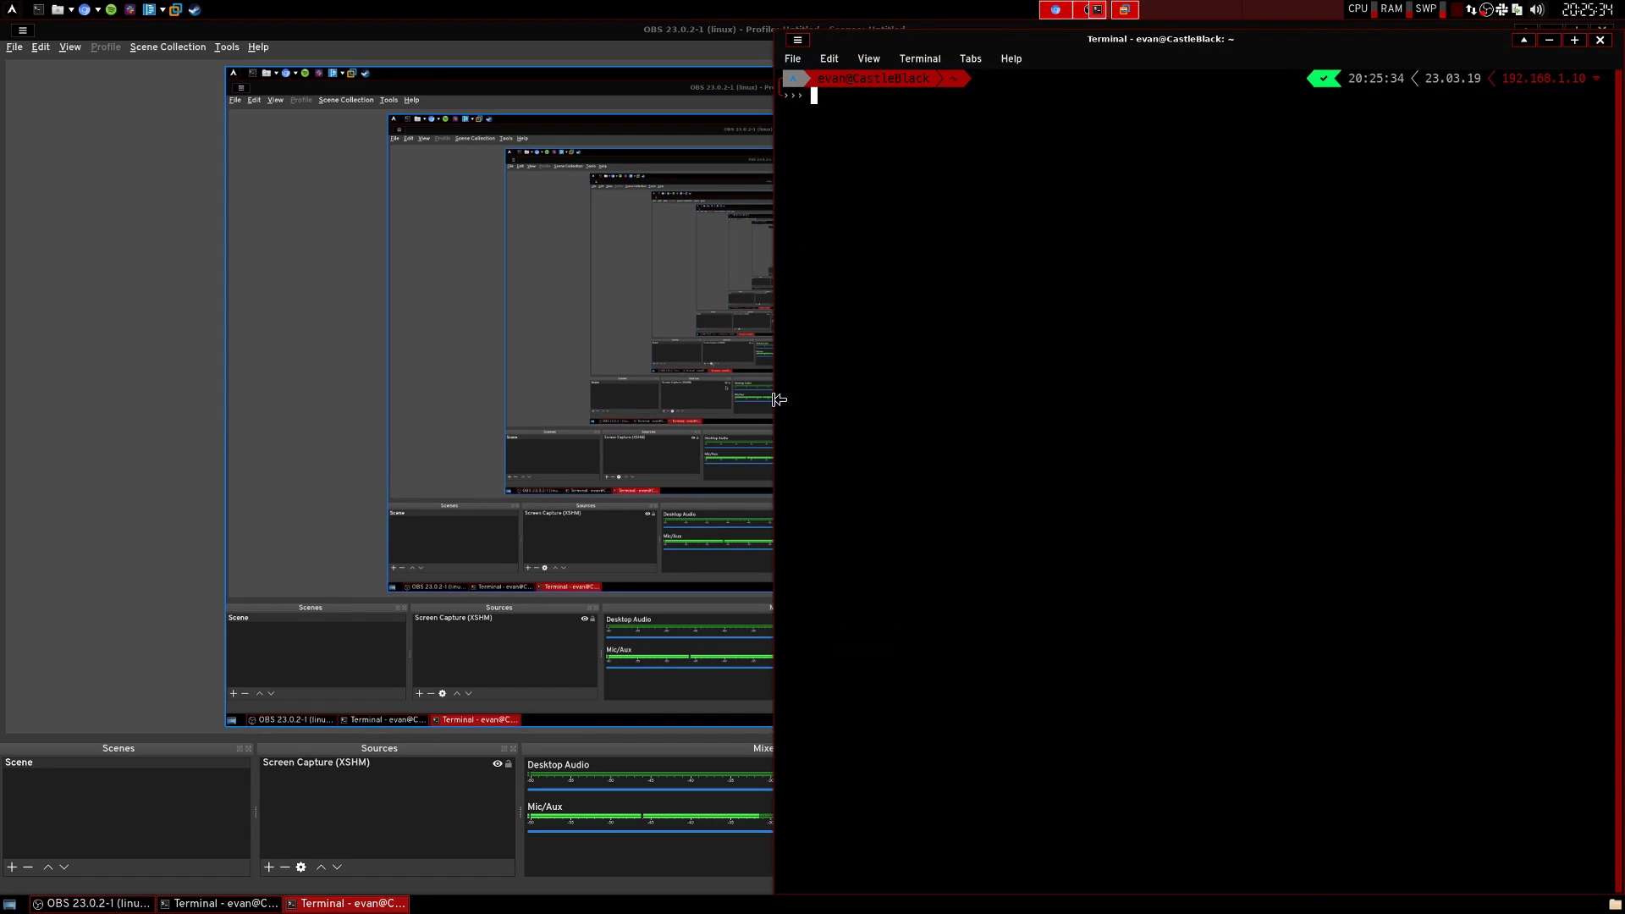
pyautogui.write('nano .screenlayout/')
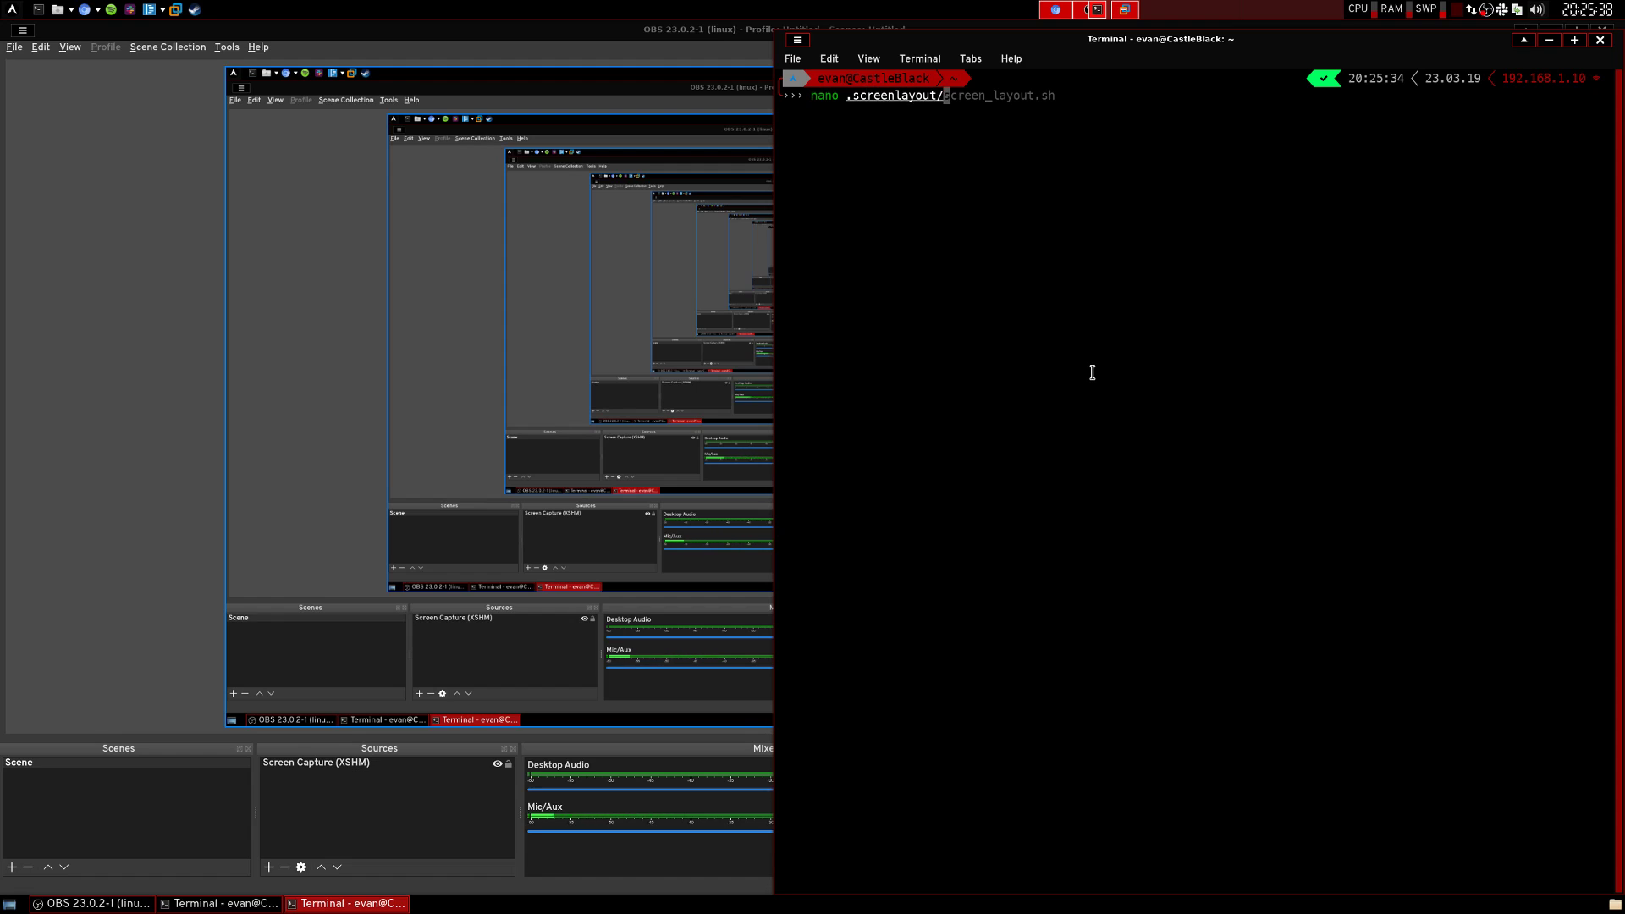
pyautogui.press('Right')
pyautogui.press('Return')
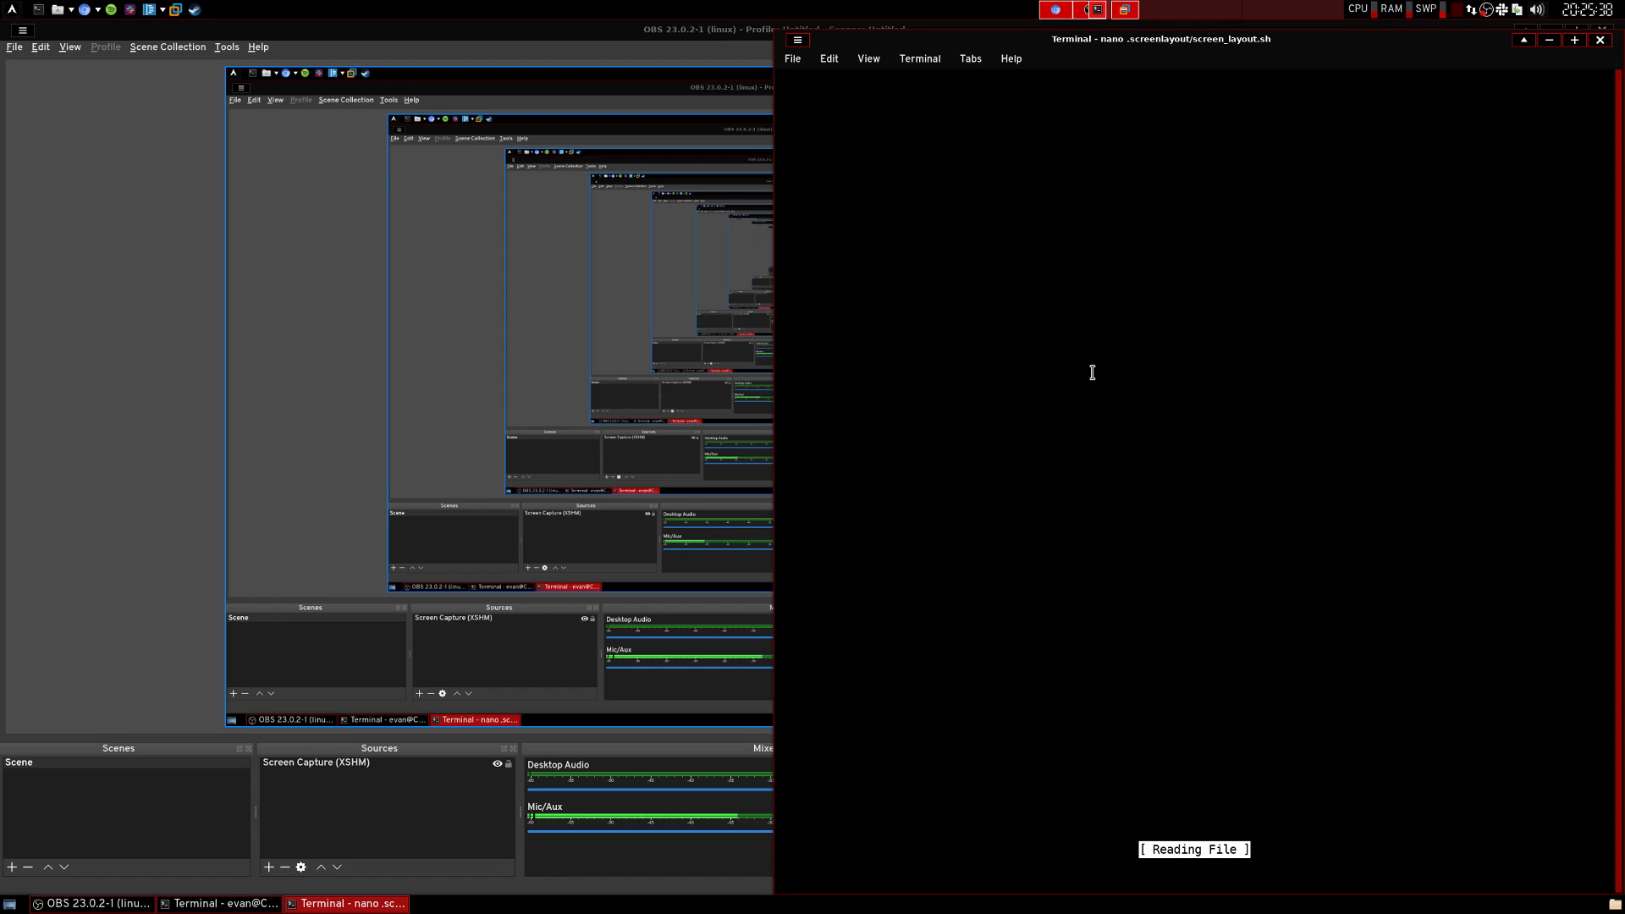
# Step: Review the xrandr line's HDMI-1 and DP-0 settings, then exit nano without editing
pyautogui.press('Down')
pyautogui.press('Down')
pyautogui.hotkey('ctrl', 'c')
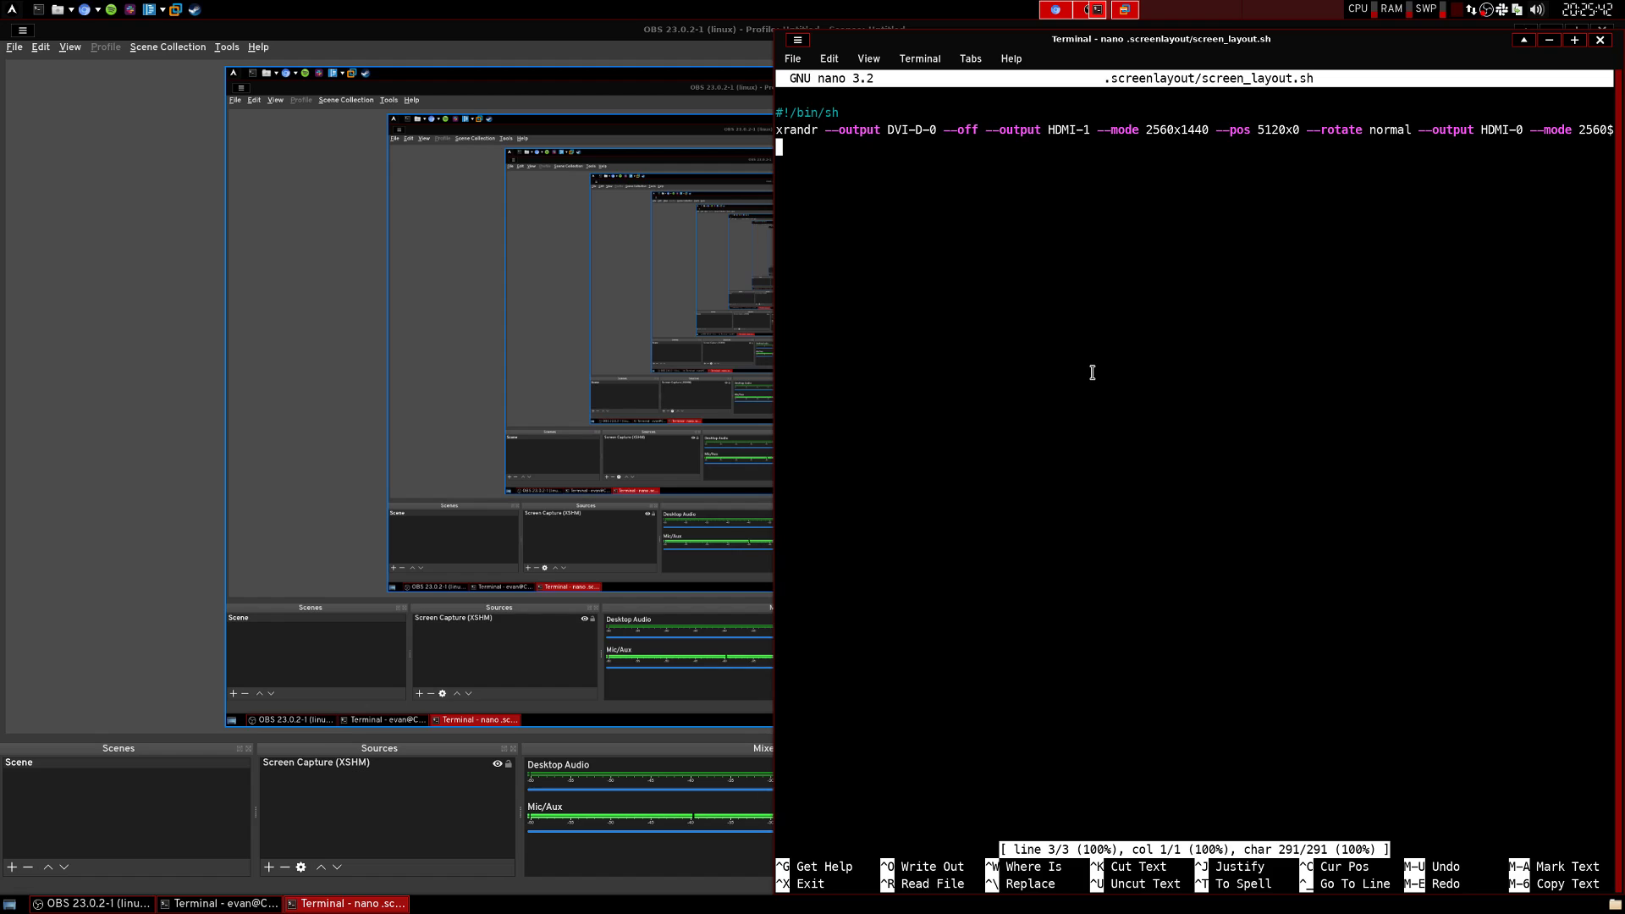
pyautogui.press('Left')
pyautogui.press('Home')
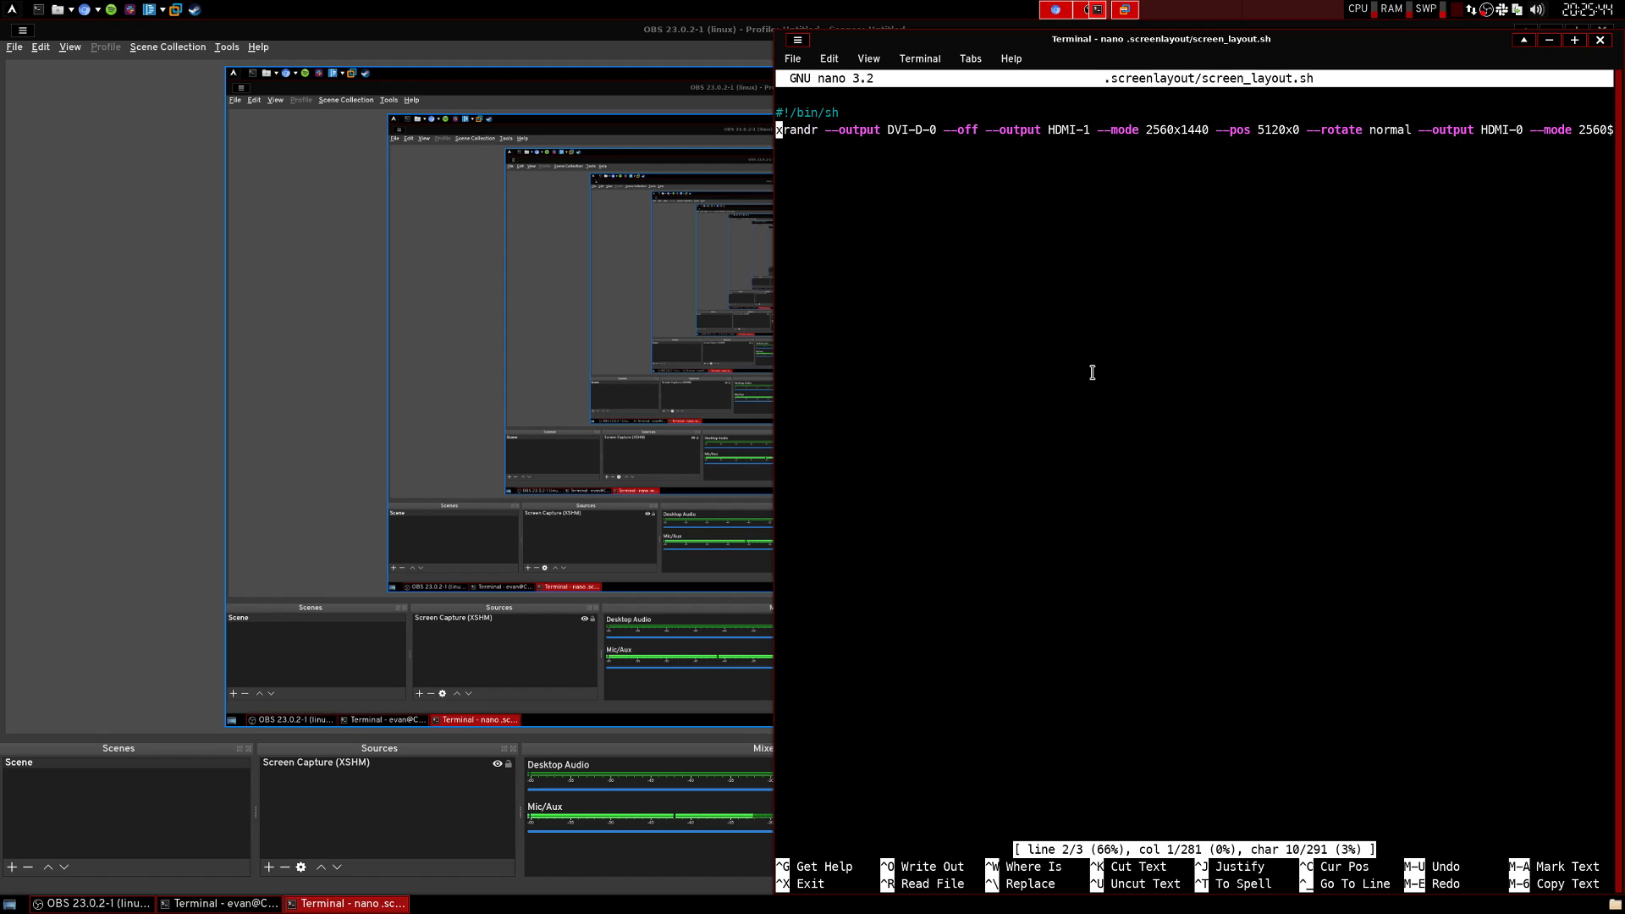
pyautogui.press('Right')
pyautogui.press('Right')
pyautogui.press('Right')
pyautogui.press('Right')
pyautogui.press('Right')
pyautogui.press('Right')
pyautogui.press('Right')
pyautogui.press('Right')
pyautogui.press('Right')
pyautogui.press('Right')
pyautogui.press('Right')
pyautogui.press('Right')
pyautogui.press('Right')
pyautogui.press('Right')
pyautogui.press('Right')
pyautogui.press('Right')
pyautogui.press('Right')
pyautogui.press('Right')
pyautogui.press('Right')
pyautogui.press('Right')
pyautogui.press('Right')
pyautogui.press('Right')
pyautogui.press('Right')
pyautogui.press('Right')
pyautogui.press('Right')
pyautogui.press('Right')
pyautogui.press('Right')
pyautogui.press('Right')
pyautogui.press('Right')
pyautogui.press('Right')
pyautogui.press('Right')
pyautogui.press('Right')
pyautogui.press('Right')
pyautogui.press('Right')
pyautogui.press('Right')
pyautogui.press('Right')
pyautogui.press('Right')
pyautogui.press('Right')
pyautogui.press('Right')
pyautogui.press('Right')
pyautogui.press('Right')
pyautogui.press('Right')
pyautogui.press('Right')
pyautogui.press('Right')
pyautogui.press('Right')
pyautogui.press('Right')
pyautogui.press('Right')
pyautogui.press('Left')
pyautogui.press('Left')
pyautogui.press('Left')
pyautogui.press('Left')
pyautogui.press('Left')
pyautogui.press('Left')
pyautogui.press('Left')
pyautogui.press('Left')
pyautogui.press('Left')
pyautogui.press('Left')
pyautogui.press('Left')
pyautogui.press('Left')
pyautogui.press('Left')
pyautogui.press('Left')
pyautogui.press('Left')
pyautogui.press('Left')
pyautogui.press('Left')
pyautogui.press('Left')
pyautogui.press('Left')
pyautogui.press('Left')
pyautogui.press('Left')
pyautogui.press('Left')
pyautogui.press('Left')
pyautogui.press('Left')
pyautogui.press('Left')
pyautogui.press('Left')
pyautogui.press('Left')
pyautogui.press('Left')
pyautogui.press('Left')
pyautogui.press('Left')
pyautogui.press('Right')
pyautogui.press('Right')
pyautogui.press('Right')
pyautogui.press('Right')
pyautogui.press('Right')
pyautogui.press('Right')
pyautogui.press('Right')
pyautogui.press('Right')
pyautogui.press('Right')
pyautogui.press('Right')
pyautogui.press('Right')
pyautogui.press('Right')
pyautogui.press('Right')
pyautogui.press('Right')
pyautogui.press('Right')
pyautogui.press('Right')
pyautogui.press('Right')
pyautogui.press('Right')
pyautogui.press('Right')
pyautogui.press('Right')
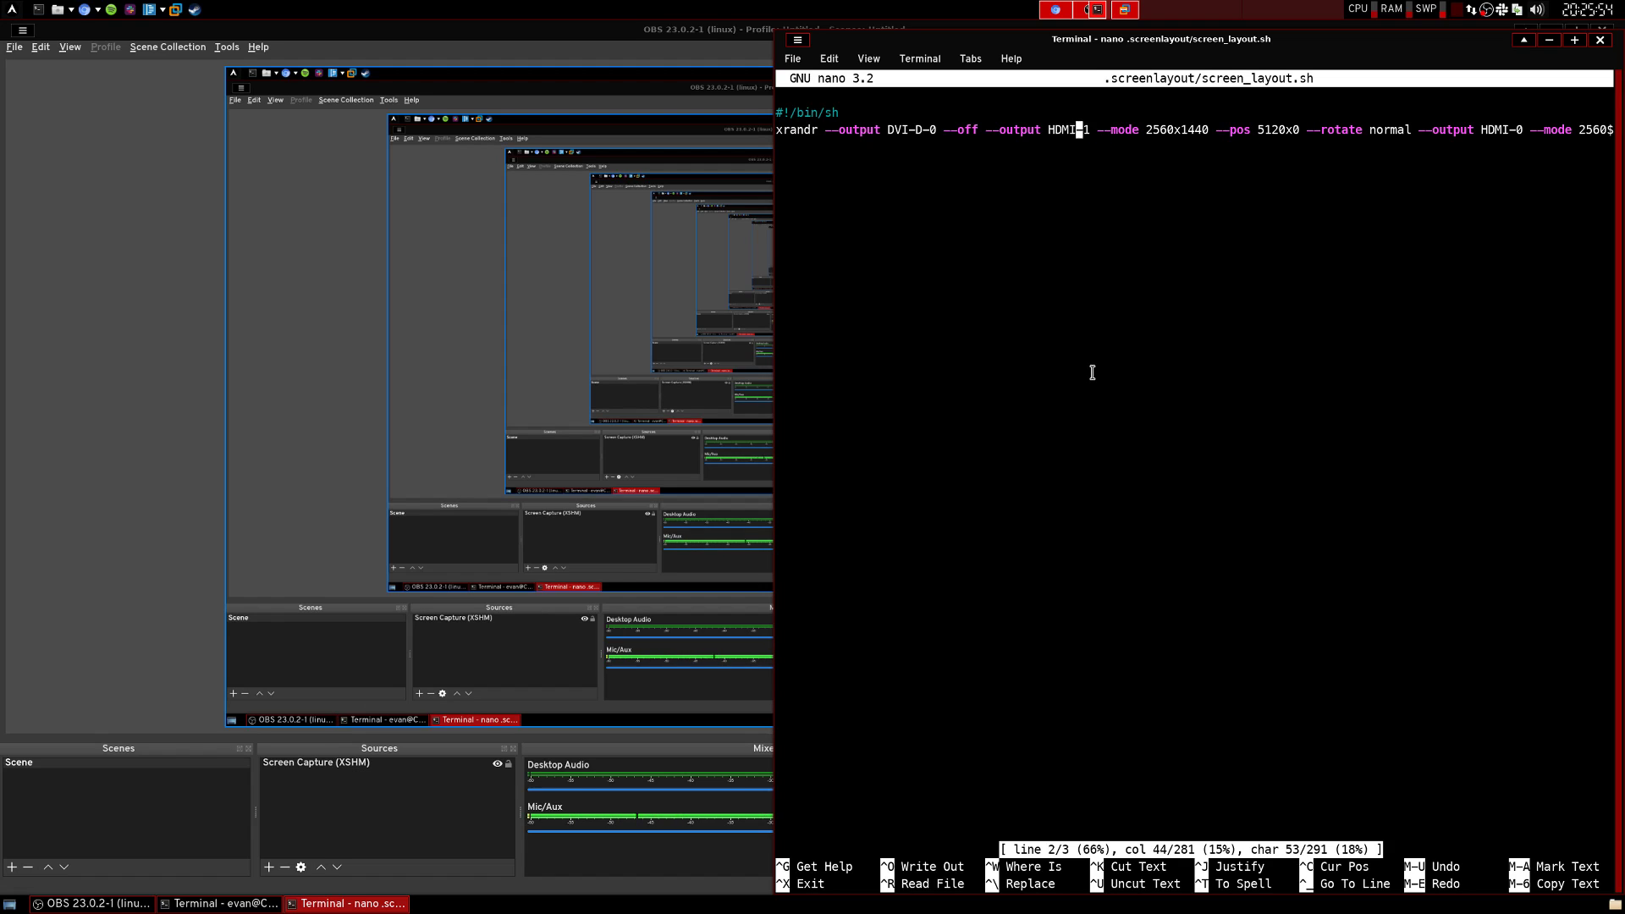
pyautogui.press('Right')
pyautogui.press('Right')
pyautogui.press('Right')
pyautogui.press('Right')
pyautogui.press('Right')
pyautogui.press('Right')
pyautogui.press('Right')
pyautogui.press('Right')
pyautogui.press('Right')
pyautogui.press('Right')
pyautogui.press('Right')
pyautogui.press('Right')
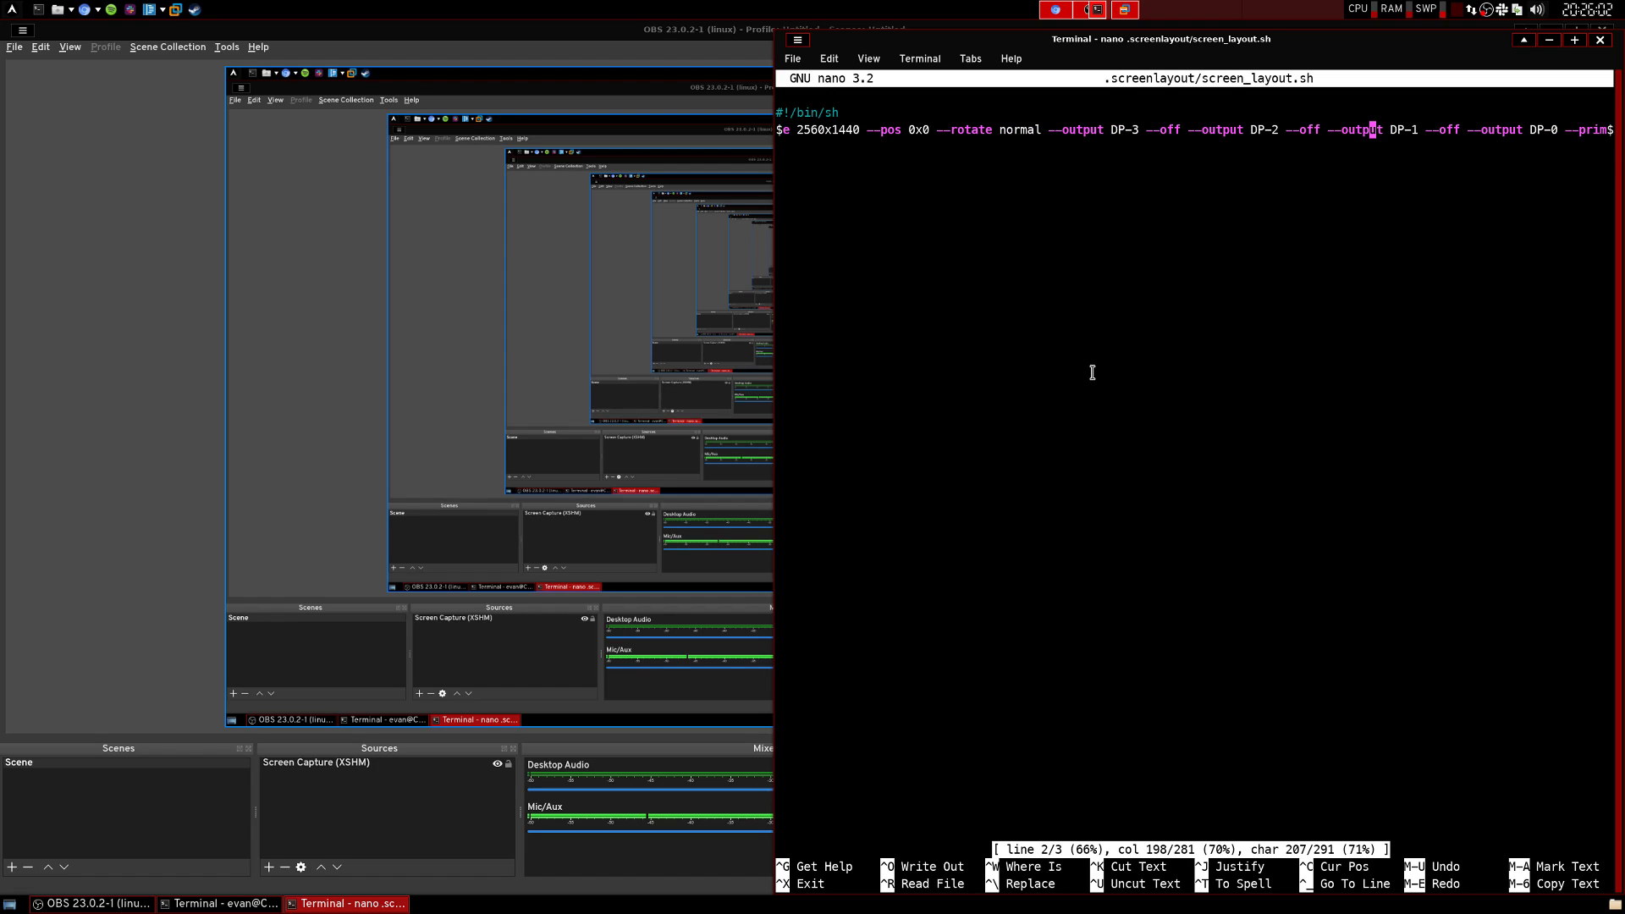
pyautogui.press('Right')
pyautogui.press('Right')
pyautogui.press('Right')
pyautogui.press('Right')
pyautogui.press('Right')
pyautogui.press('Right')
pyautogui.press('Right')
pyautogui.press('Right')
pyautogui.press('Right')
pyautogui.press('Right')
pyautogui.press('Right')
pyautogui.press('Right')
pyautogui.press('Right')
pyautogui.press('Right')
pyautogui.press('Right')
pyautogui.press('Right')
pyautogui.press('Right')
pyautogui.press('Right')
pyautogui.press('Right')
pyautogui.press('Right')
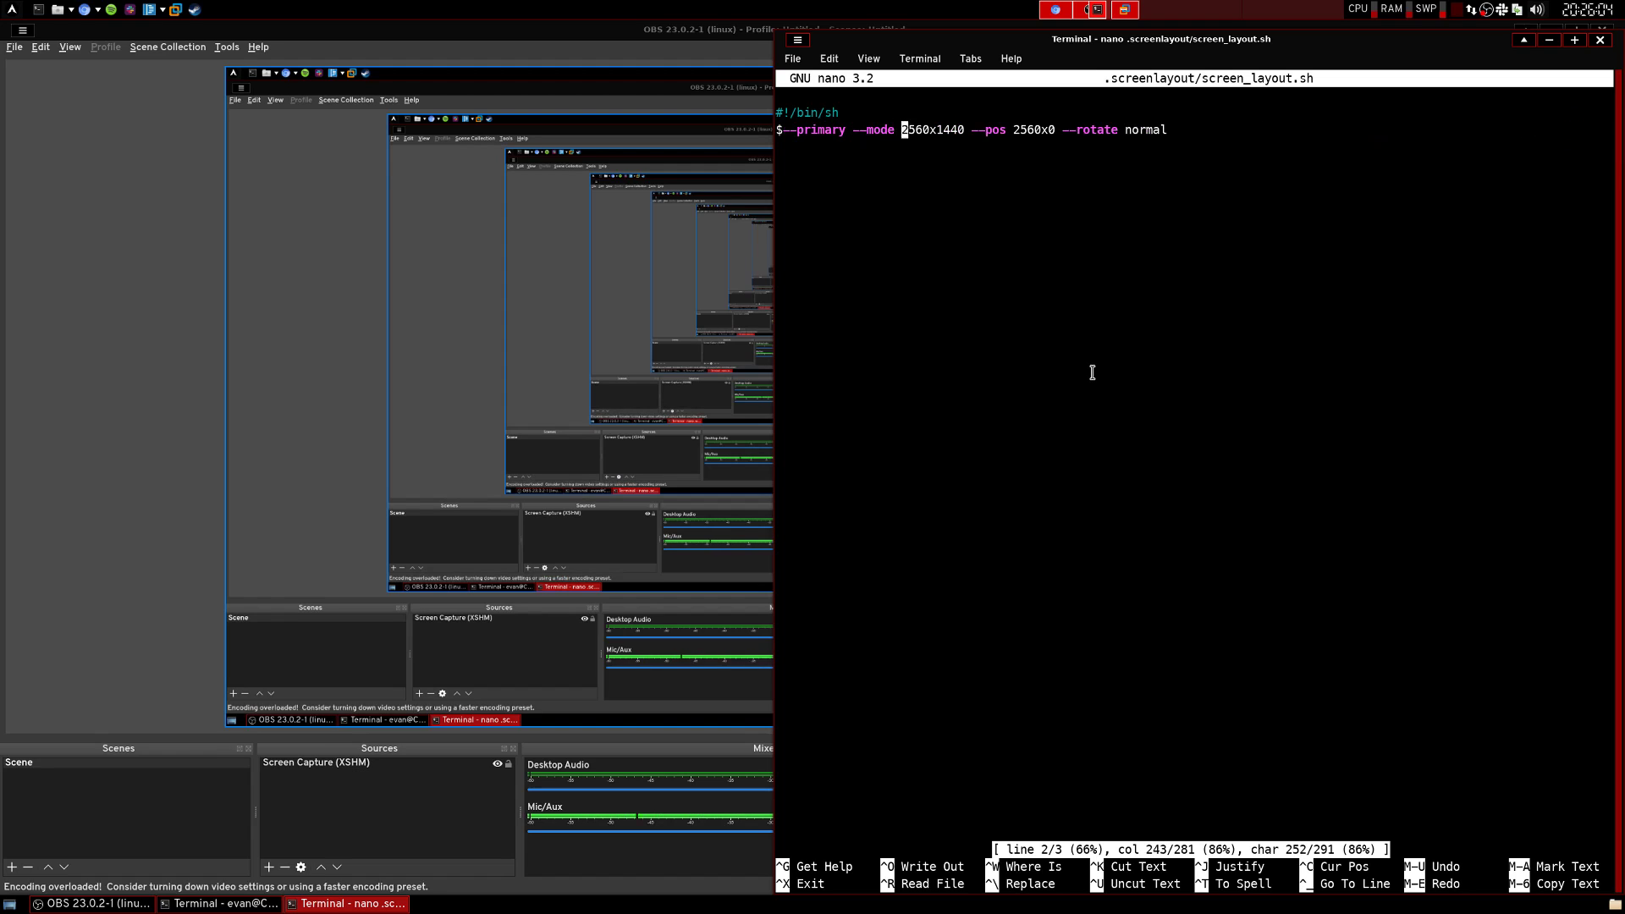
pyautogui.press('Right')
pyautogui.press('Right')
pyautogui.press('Right')
pyautogui.press('Right')
pyautogui.press('Right')
pyautogui.press('Right')
pyautogui.press('Right')
pyautogui.press('Right')
pyautogui.press('Right')
pyautogui.press('Right')
pyautogui.press('Right')
pyautogui.press('Right')
pyautogui.press('Right')
pyautogui.press('Right')
pyautogui.press('Right')
pyautogui.press('Right')
pyautogui.press('Right')
pyautogui.press('Right')
pyautogui.press('Right')
pyautogui.press('Right')
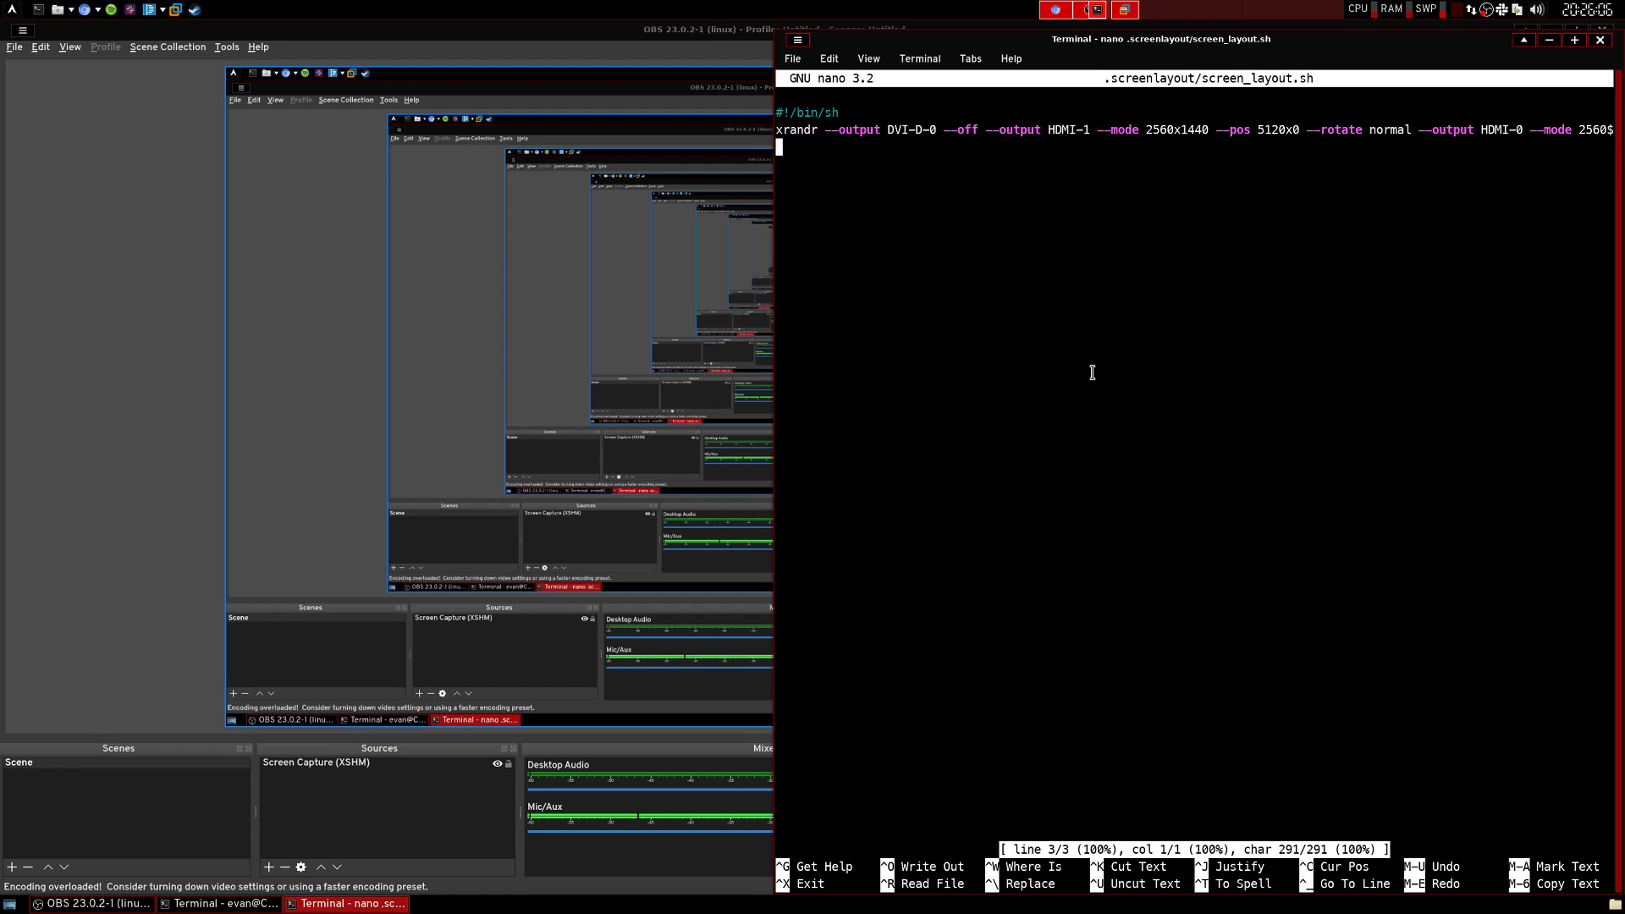
pyautogui.press('Left')
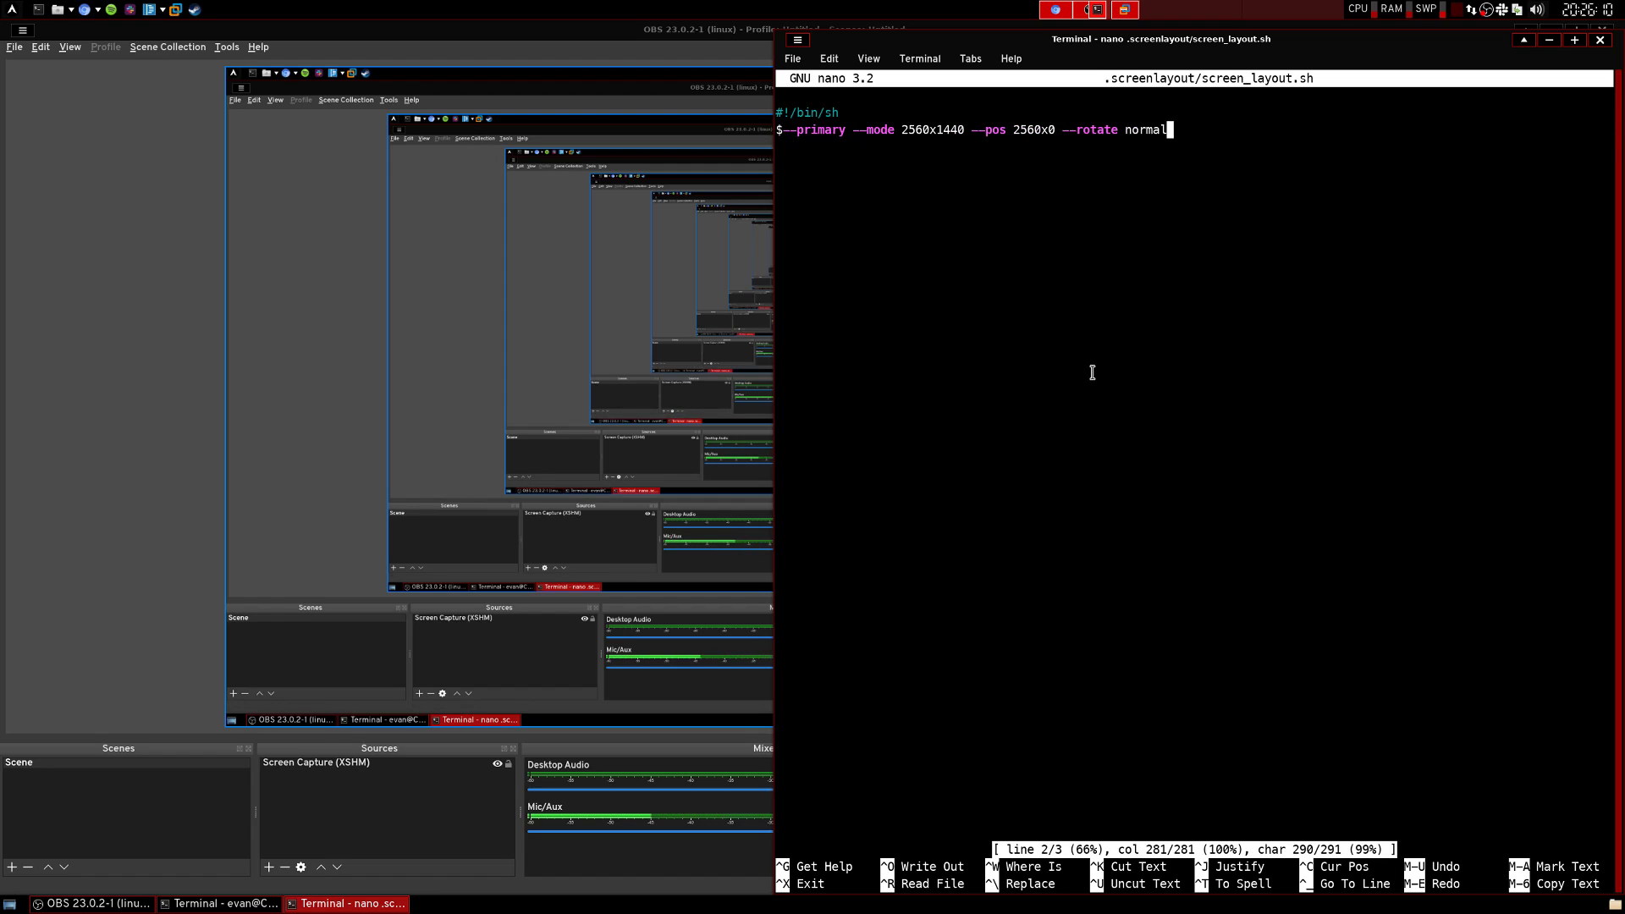
pyautogui.hotkey('ctrl', 'x')
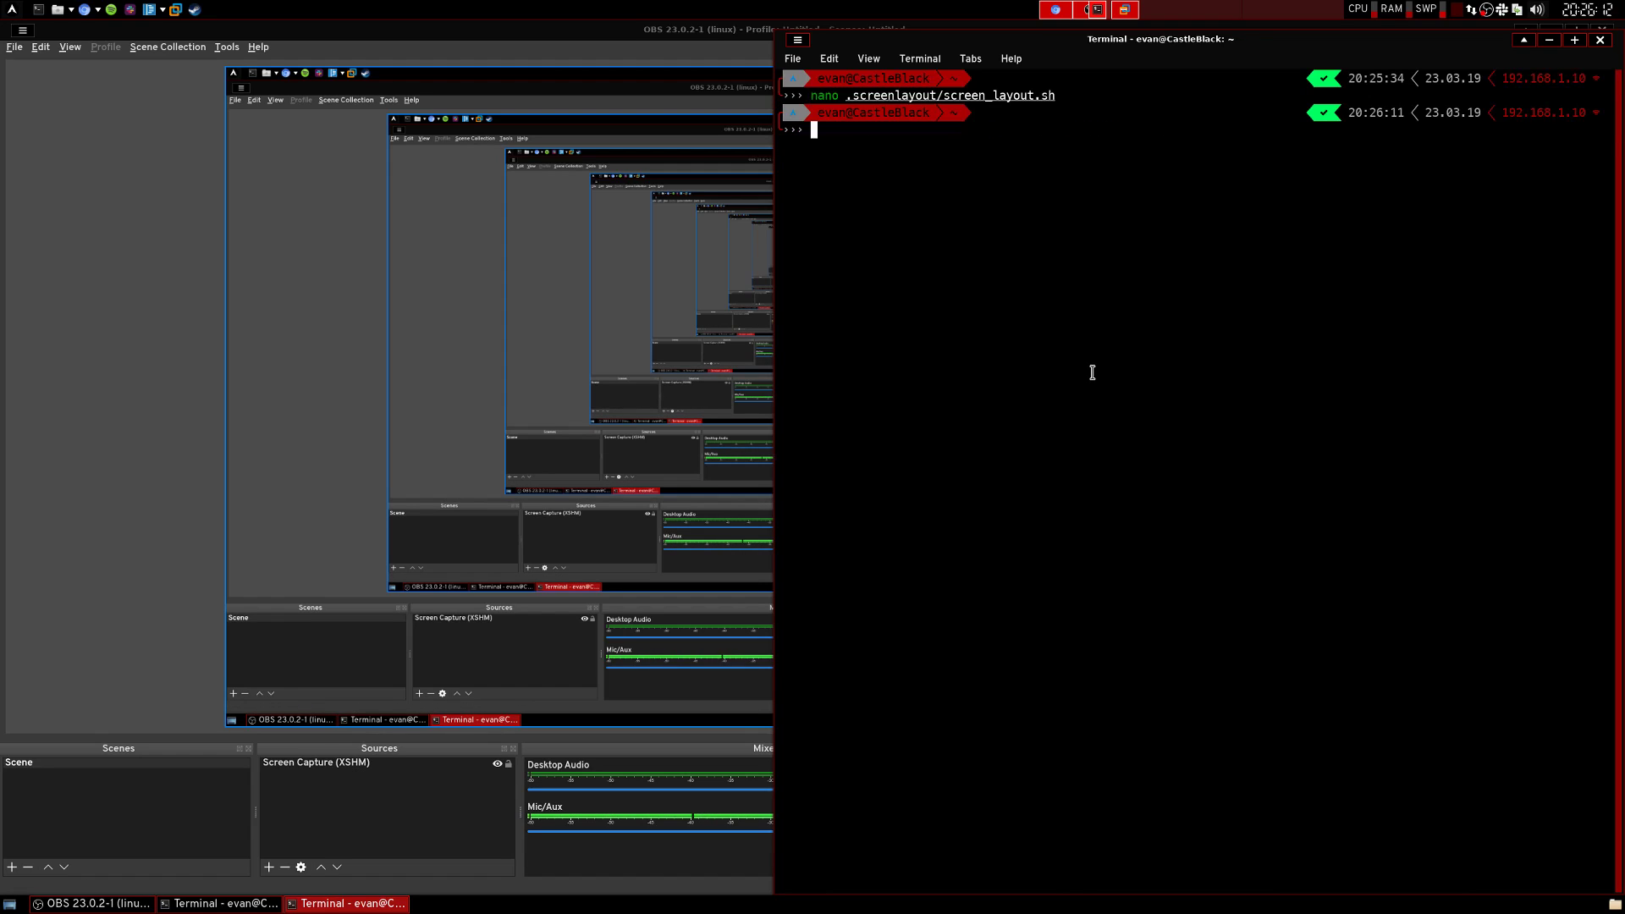
# Step: Open /etc/lightdm/lightdm.conf in nano with sudo, entering the root password
pyautogui.write('nano ./')
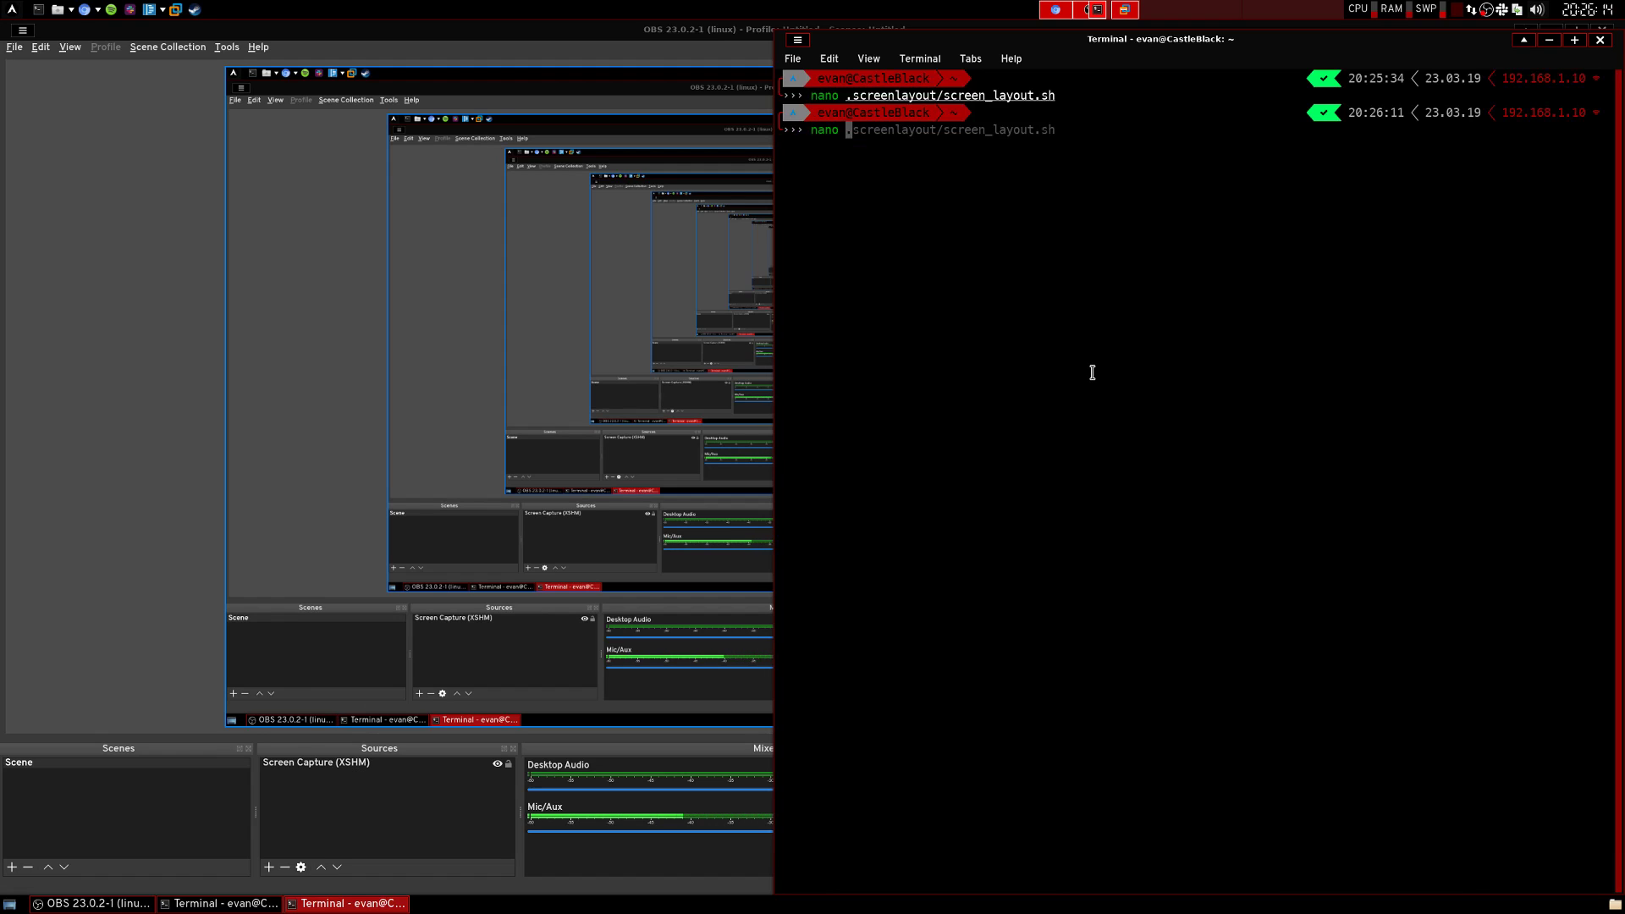
pyautogui.press('BackSpace')
pyautogui.press('BackSpace')
pyautogui.press('BackSpace')
pyautogui.press('BackSpace')
pyautogui.press('BackSpace')
pyautogui.press('BackSpace')
pyautogui.press('BackSpace')
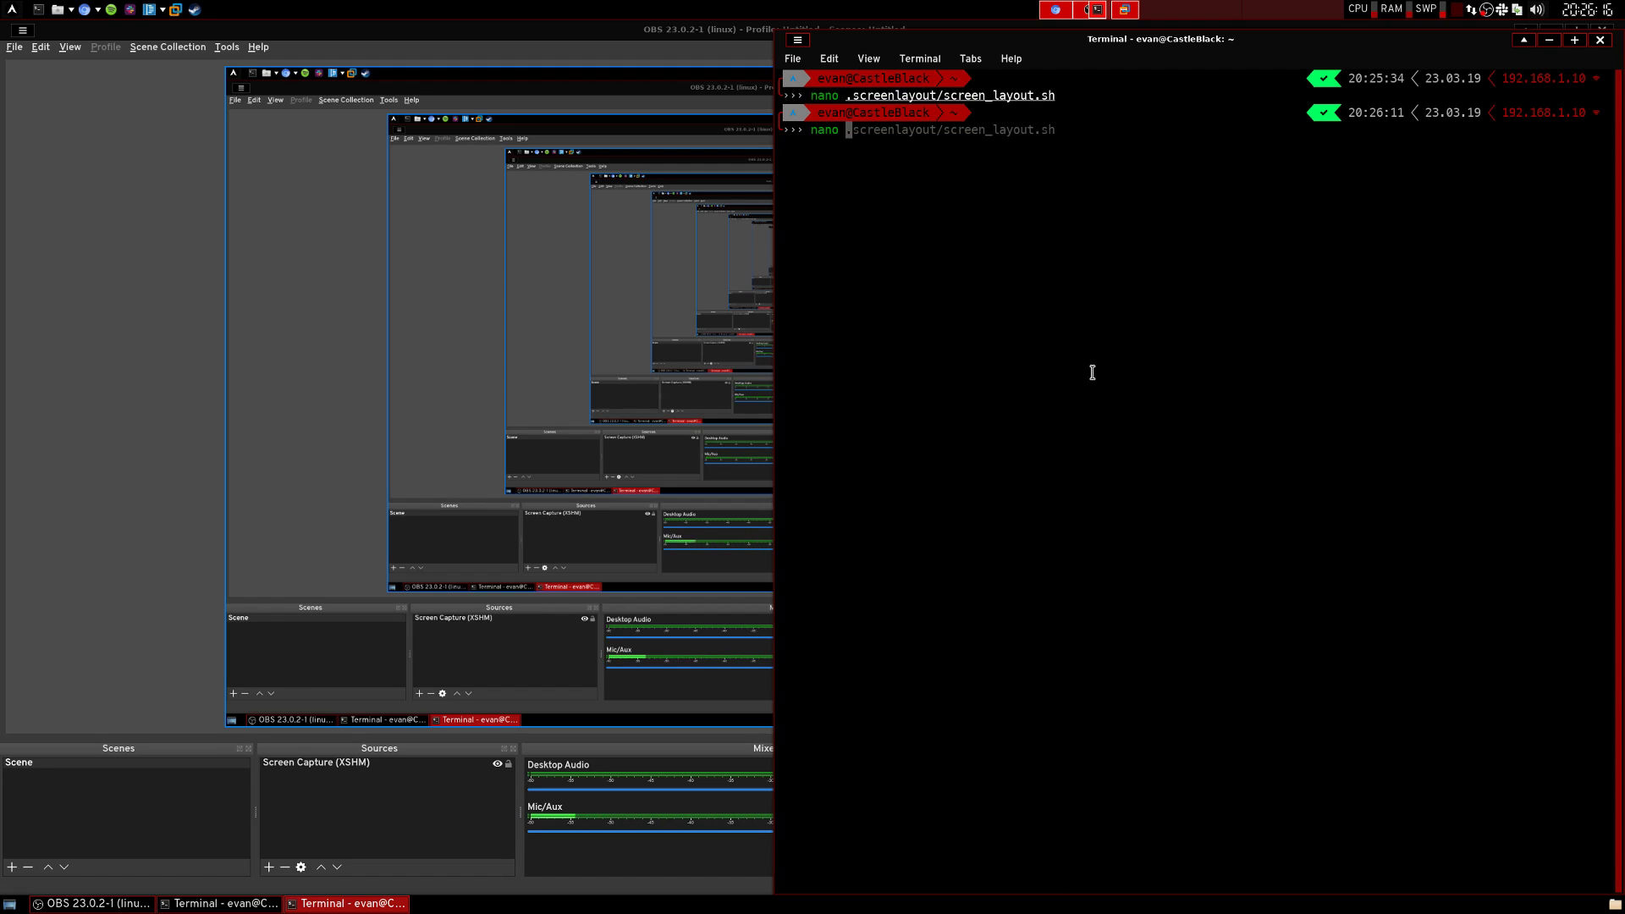
pyautogui.write('sudo nano /etc/')
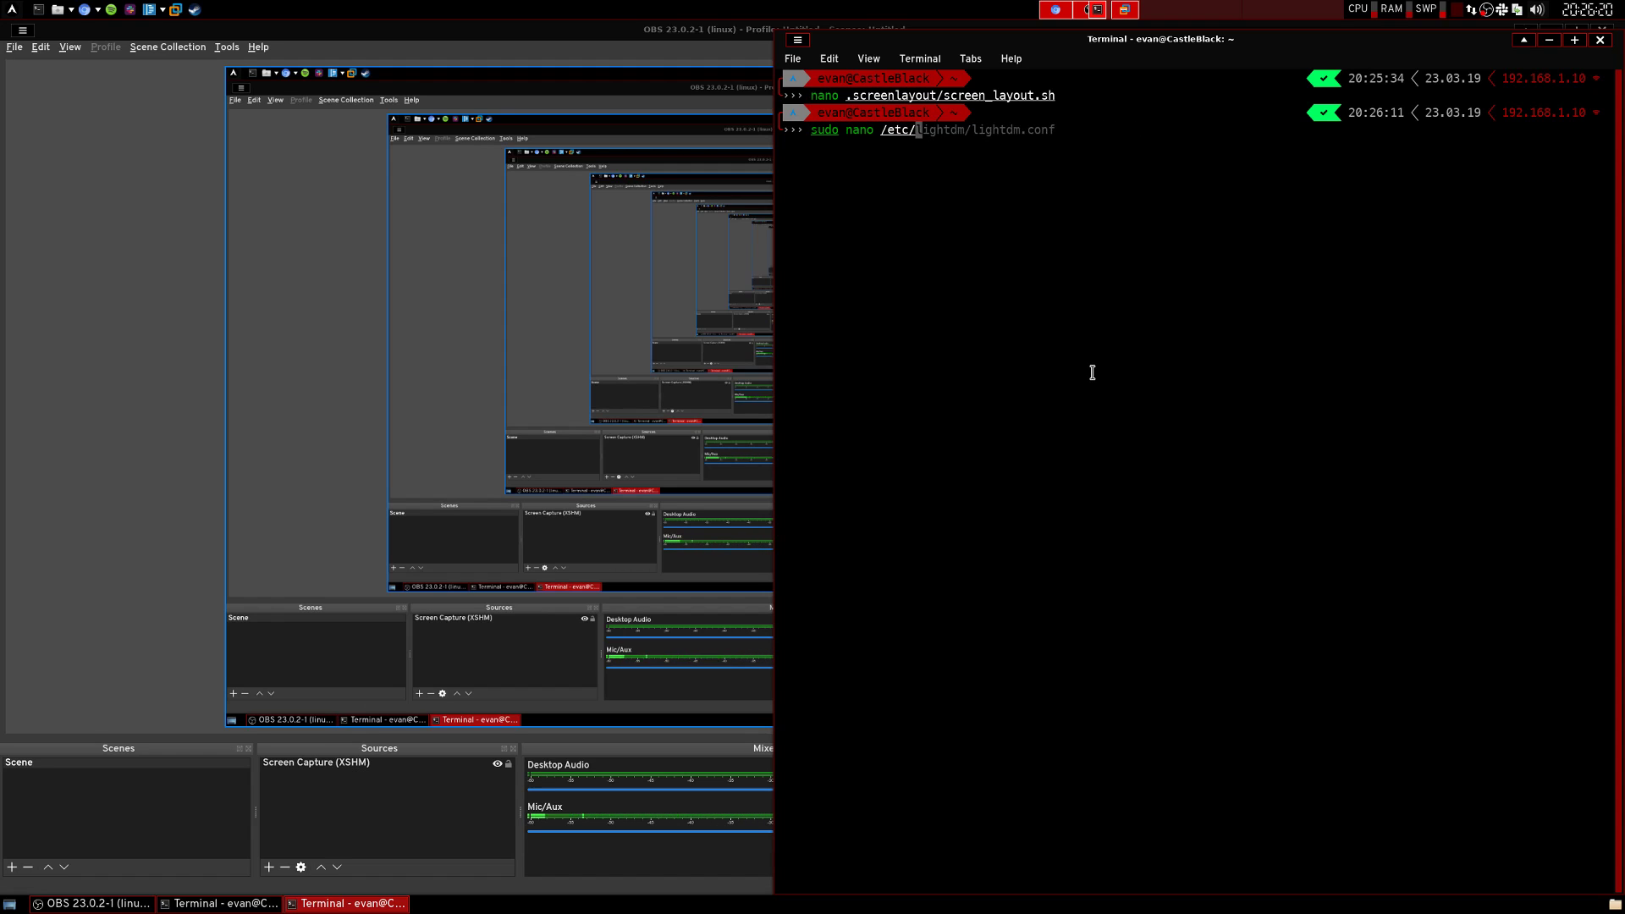
pyautogui.press('Right')
pyautogui.press('Return')
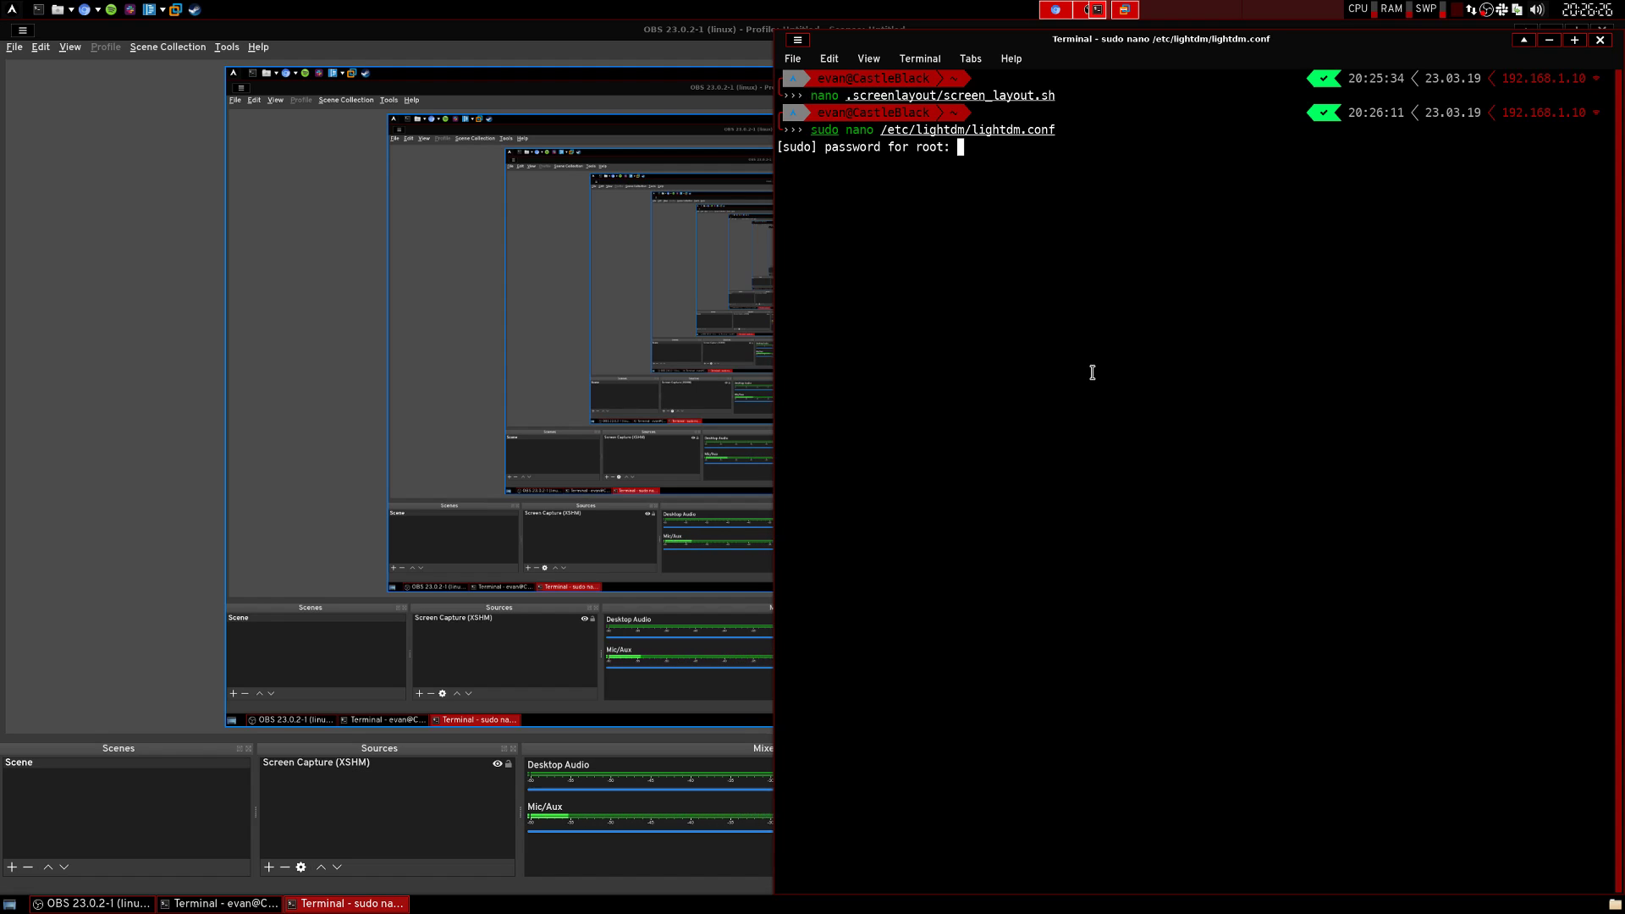
pyautogui.press('Return')
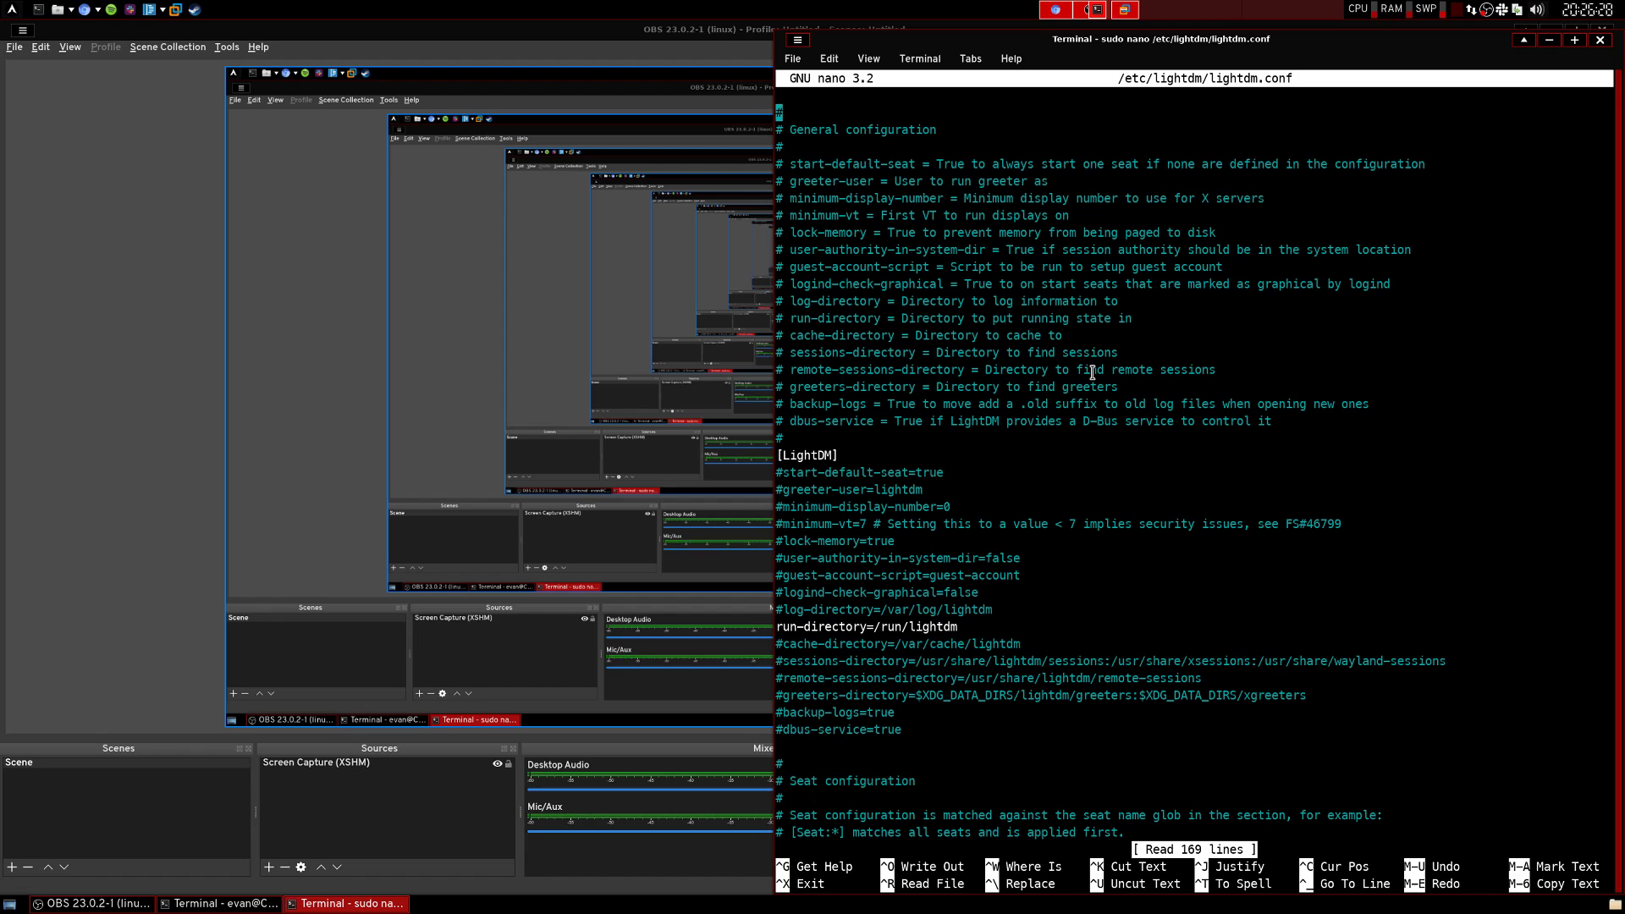
# Step: Navigate to the display-setup-script=/root/.screen_layout.sh line in the Seat section
pyautogui.press('pagedown')
pyautogui.press('pagedown')
pyautogui.press('Down')
pyautogui.press('Down')
pyautogui.press('Down')
pyautogui.press('Down')
pyautogui.press('Down')
pyautogui.press('Down')
pyautogui.press('Down')
pyautogui.press('Down')
pyautogui.press('Down')
pyautogui.press('Down')
pyautogui.press('Down')
pyautogui.press('Down')
pyautogui.press('Down')
pyautogui.press('Down')
pyautogui.press('Down')
pyautogui.press('Down')
pyautogui.press('Down')
pyautogui.press('Down')
pyautogui.press('Down')
pyautogui.press('Down')
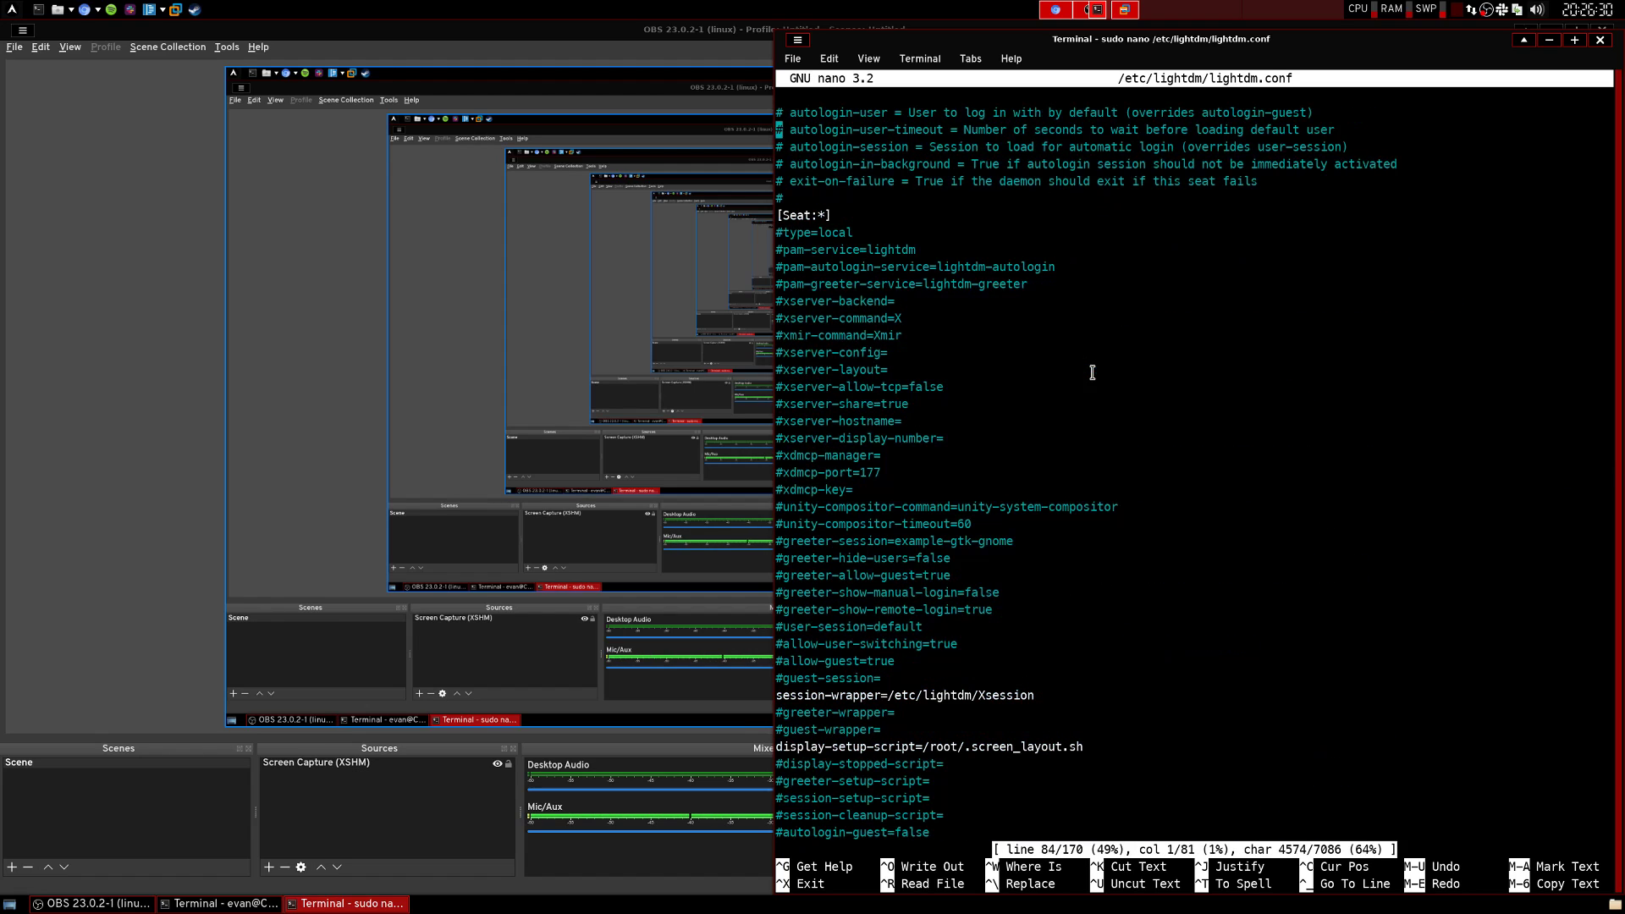
pyautogui.press('Down')
pyautogui.press('Down')
pyautogui.press('Down')
pyautogui.press('Down')
pyautogui.press('Down')
pyautogui.press('Down')
pyautogui.press('Down')
pyautogui.press('Down')
pyautogui.press('Down')
pyautogui.press('Down')
pyautogui.press('Down')
pyautogui.press('Down')
pyautogui.press('Down')
pyautogui.press('Down')
pyautogui.press('Down')
pyautogui.press('Down')
pyautogui.press('Down')
pyautogui.press('Down')
pyautogui.press('Down')
pyautogui.press('Down')
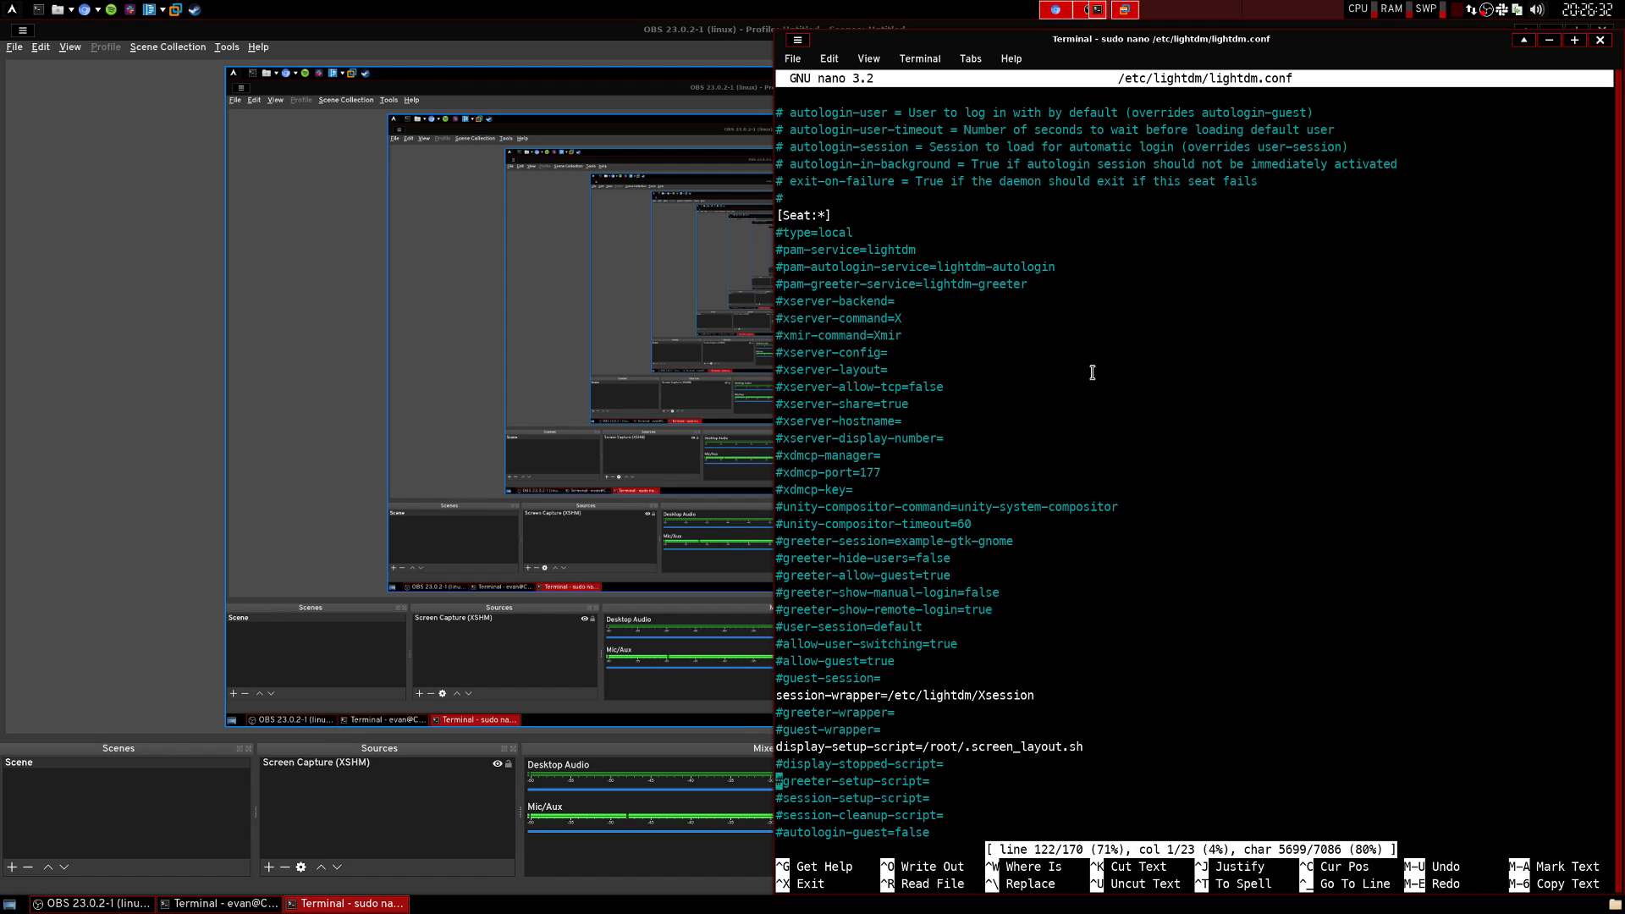
pyautogui.press('Down')
pyautogui.press('Down')
pyautogui.press('Down')
pyautogui.press('Down')
pyautogui.press('Down')
pyautogui.press('Down')
pyautogui.press('Down')
pyautogui.press('Down')
pyautogui.press('Down')
pyautogui.press('Down')
pyautogui.press('Down')
pyautogui.press('Down')
pyautogui.press('Down')
pyautogui.press('Down')
pyautogui.press('Down')
pyautogui.press('Down')
pyautogui.press('Down')
pyautogui.press('Down')
pyautogui.press('Down')
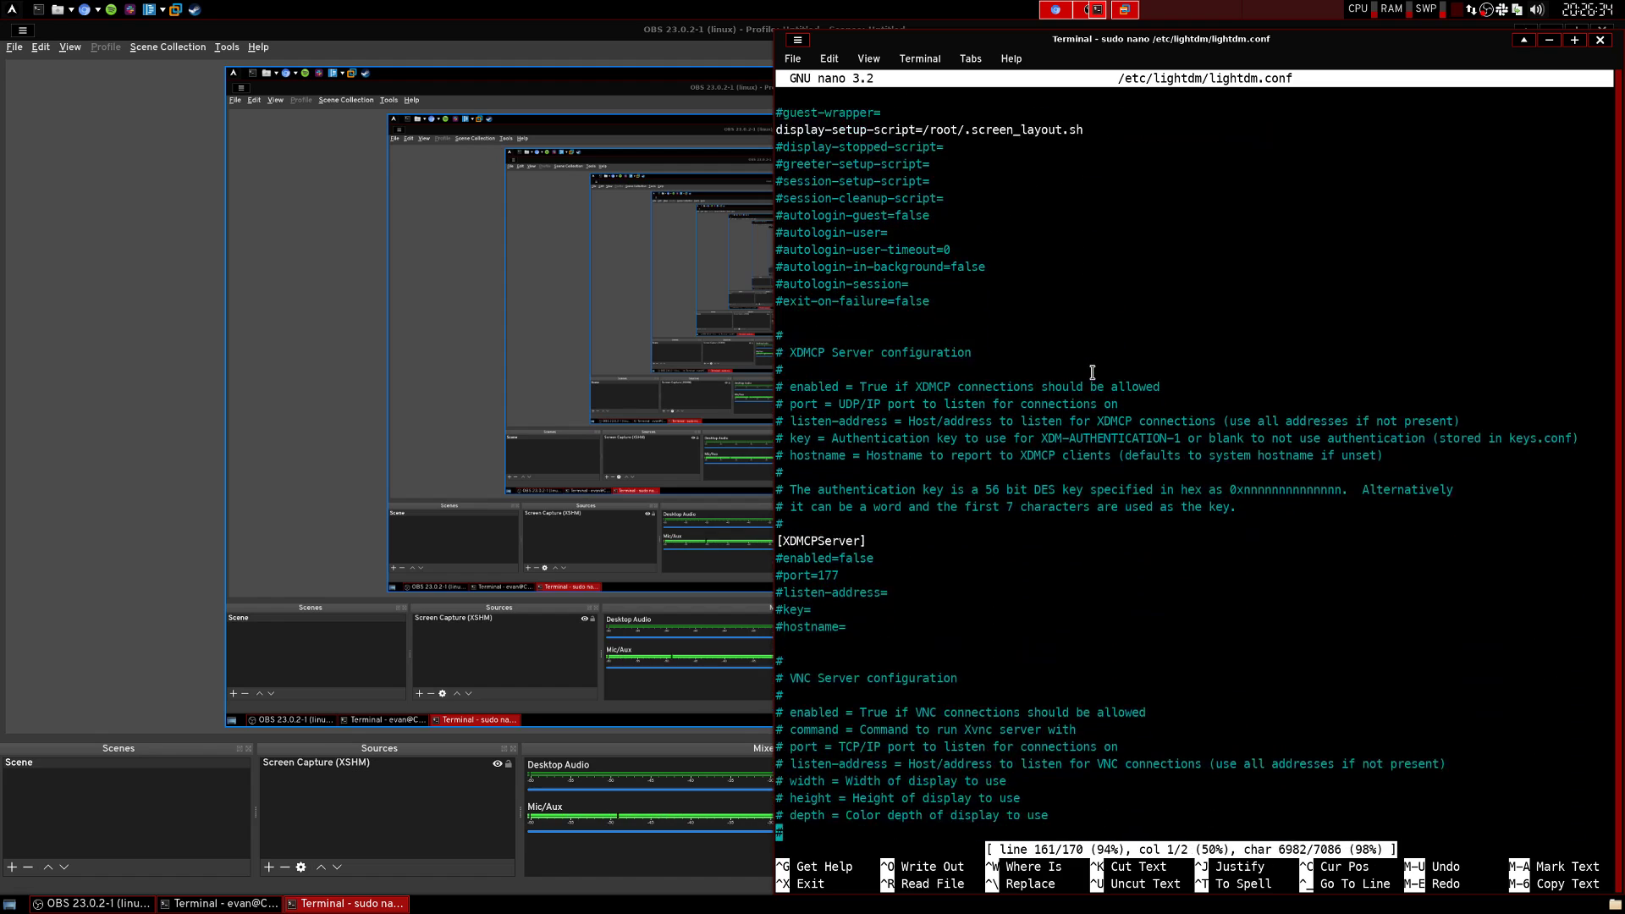
pyautogui.press('Up')
pyautogui.press('Up')
pyautogui.press('Up')
pyautogui.press('Up')
pyautogui.press('Up')
pyautogui.press('Up')
pyautogui.press('Up')
pyautogui.press('Up')
pyautogui.press('Up')
pyautogui.press('Up')
pyautogui.press('Up')
pyautogui.press('Up')
pyautogui.press('Up')
pyautogui.press('Up')
pyautogui.press('Up')
pyautogui.press('Up')
pyautogui.press('Up')
pyautogui.press('Up')
pyautogui.press('Up')
pyautogui.press('Up')
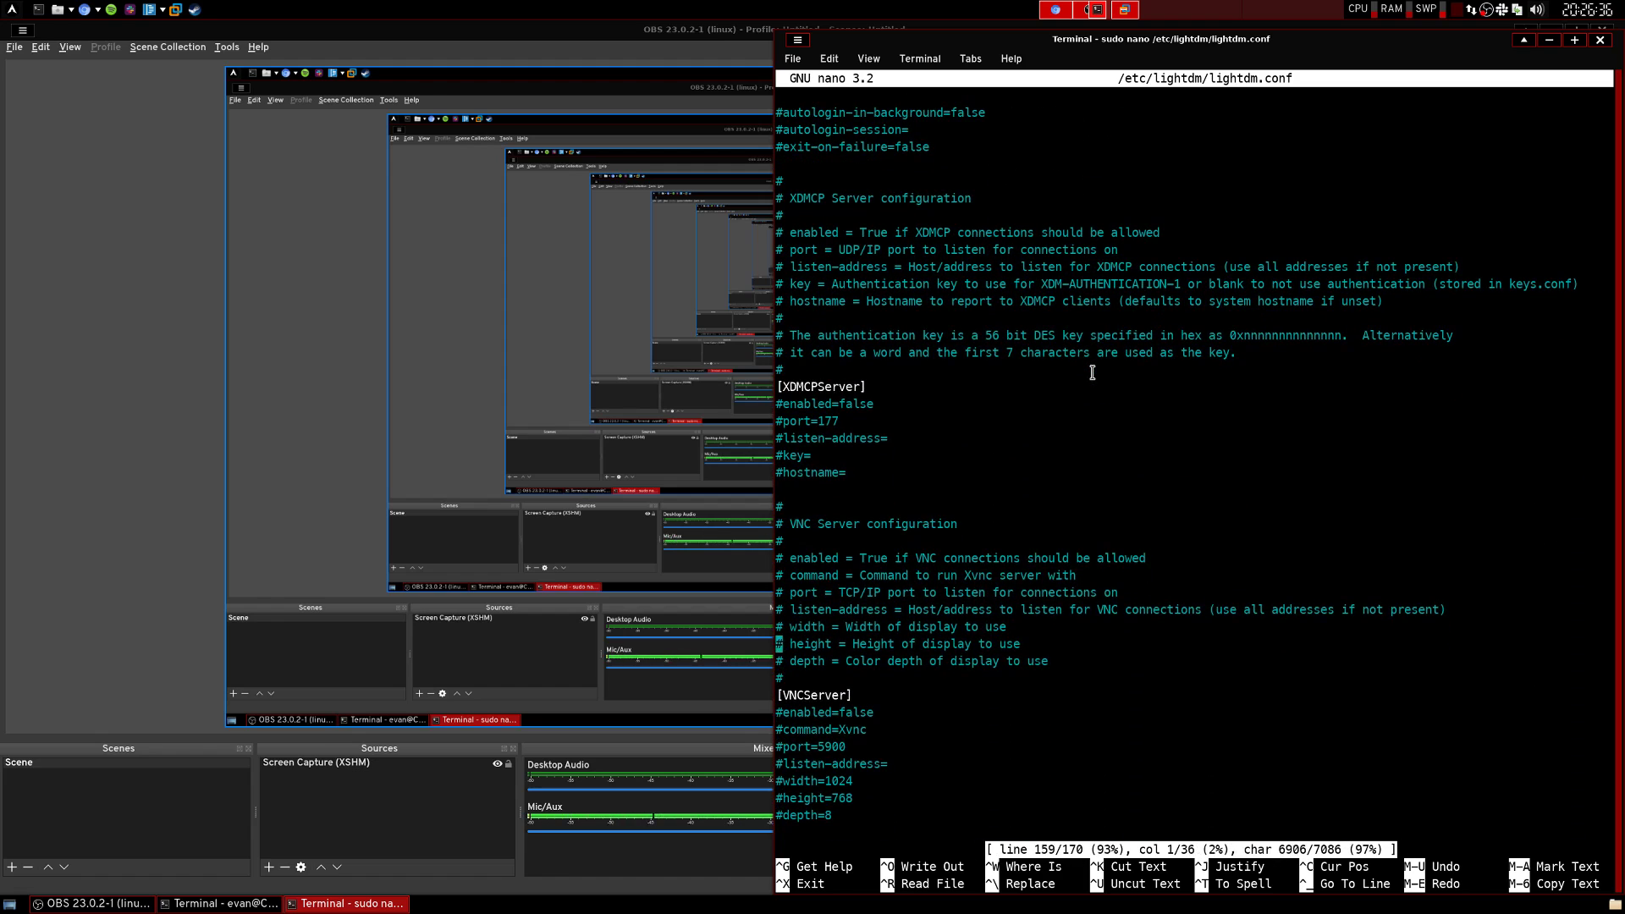
pyautogui.press('Up')
pyautogui.press('Up')
pyautogui.press('Up')
pyautogui.press('Up')
pyautogui.press('Up')
pyautogui.press('Up')
pyautogui.press('Up')
pyautogui.press('Up')
pyautogui.press('Up')
pyautogui.press('Up')
pyautogui.press('Up')
pyautogui.press('Up')
pyautogui.press('Up')
pyautogui.press('Up')
pyautogui.press('Up')
pyautogui.press('Up')
pyautogui.press('Up')
pyautogui.press('Up')
pyautogui.press('Up')
pyautogui.press('Up')
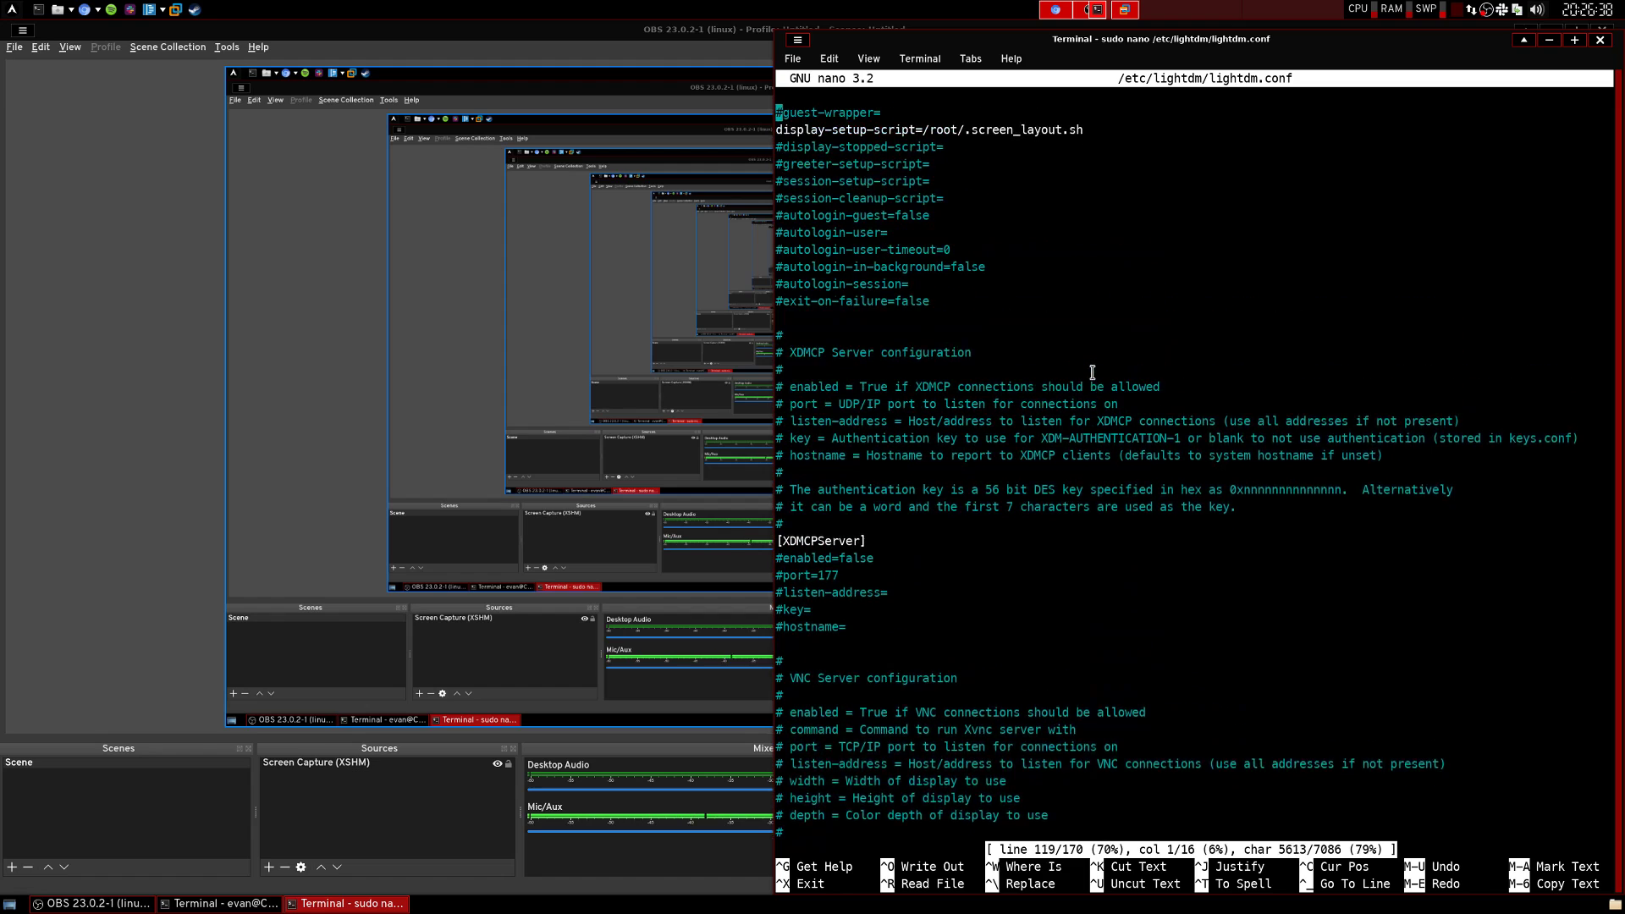
pyautogui.press('Up')
pyautogui.press('Up')
pyautogui.press('Up')
pyautogui.press('Up')
pyautogui.press('Up')
pyautogui.press('Up')
pyautogui.press('Up')
pyautogui.press('Up')
pyautogui.press('Up')
pyautogui.press('Up')
pyautogui.press('Up')
pyautogui.press('Up')
pyautogui.press('Up')
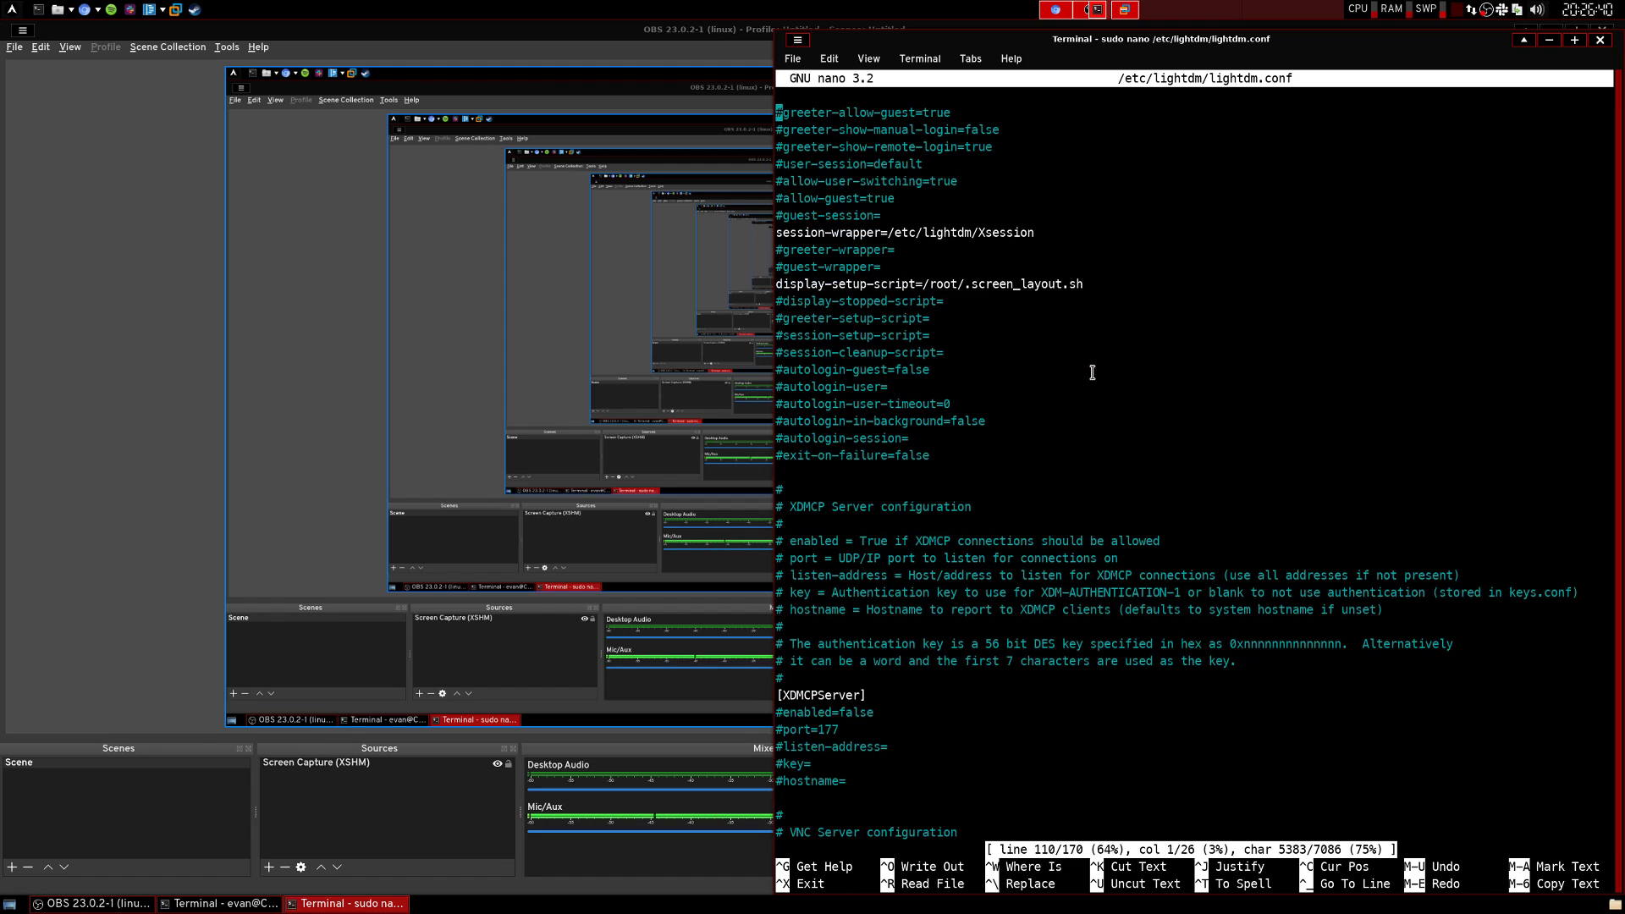
pyautogui.press('Down')
pyautogui.press('Down')
pyautogui.press('Down')
pyautogui.press('Down')
pyautogui.press('Down')
pyautogui.press('Down')
pyautogui.press('Down')
pyautogui.press('Down')
pyautogui.press('Down')
pyautogui.press('Down')
pyautogui.press('Down')
pyautogui.press('Down')
pyautogui.press('Down')
pyautogui.press('Down')
pyautogui.press('Down')
pyautogui.press('Down')
pyautogui.press('Down')
pyautogui.press('Down')
pyautogui.press('Down')
pyautogui.press('Down')
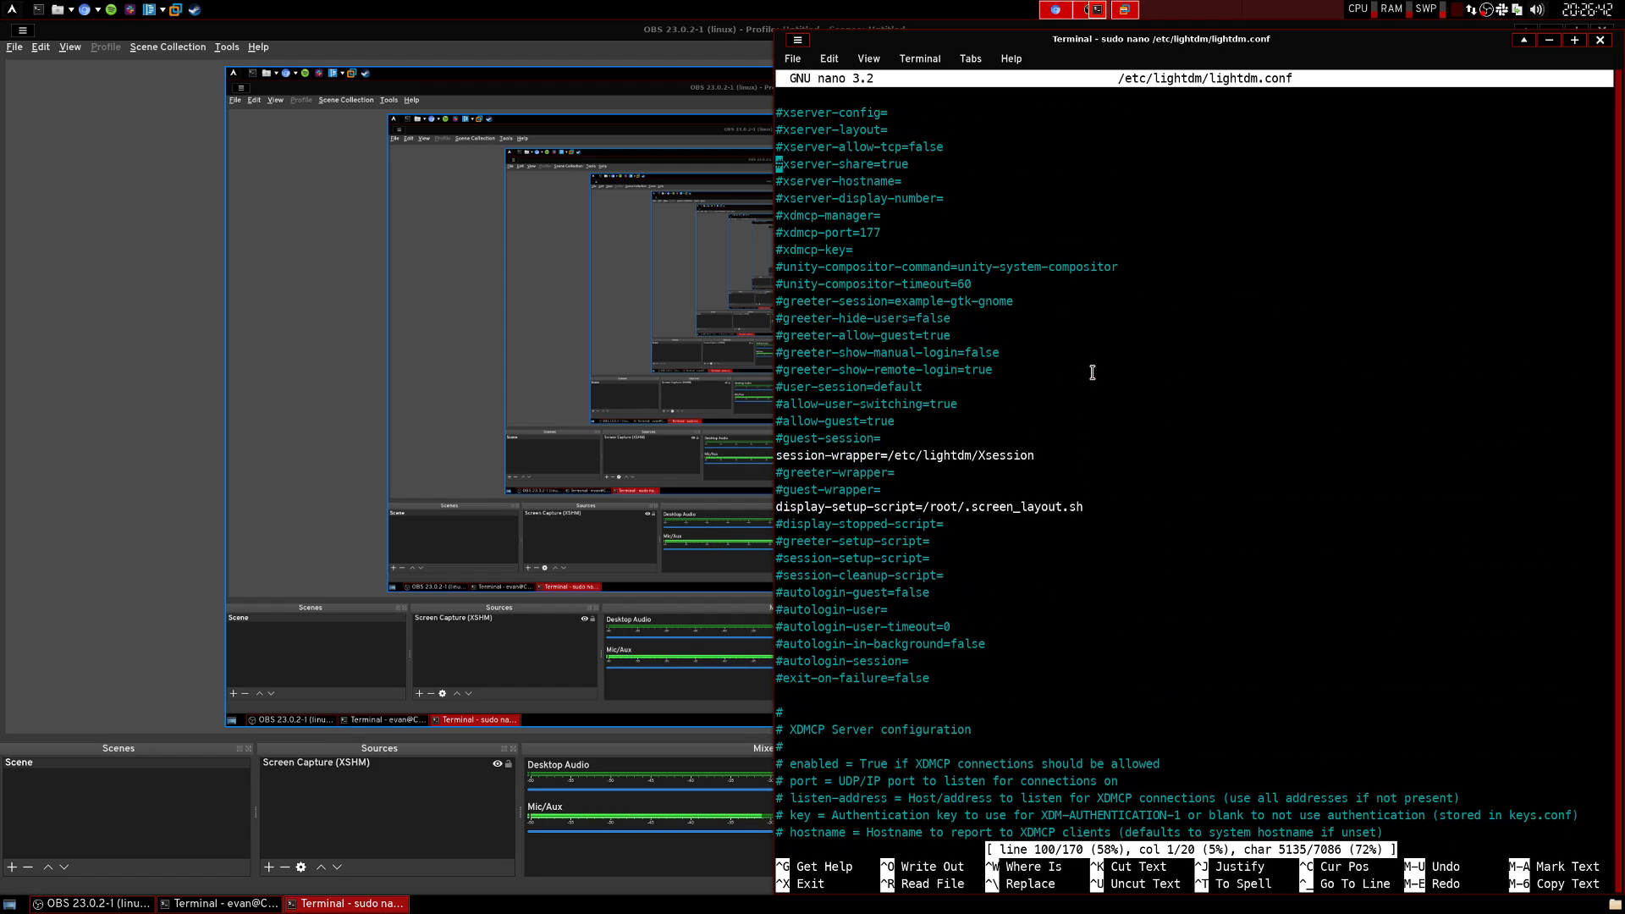
pyautogui.press('Down')
pyautogui.press('Right')
pyautogui.press('Right')
pyautogui.press('Right')
pyautogui.press('Right')
pyautogui.press('Right')
pyautogui.press('Right')
pyautogui.press('Right')
pyautogui.press('Right')
pyautogui.press('Right')
pyautogui.press('Right')
pyautogui.press('Right')
pyautogui.press('Right')
pyautogui.press('Right')
pyautogui.press('Right')
pyautogui.press('Right')
pyautogui.press('Right')
pyautogui.press('Right')
pyautogui.press('Right')
pyautogui.press('Right')
pyautogui.press('Right')
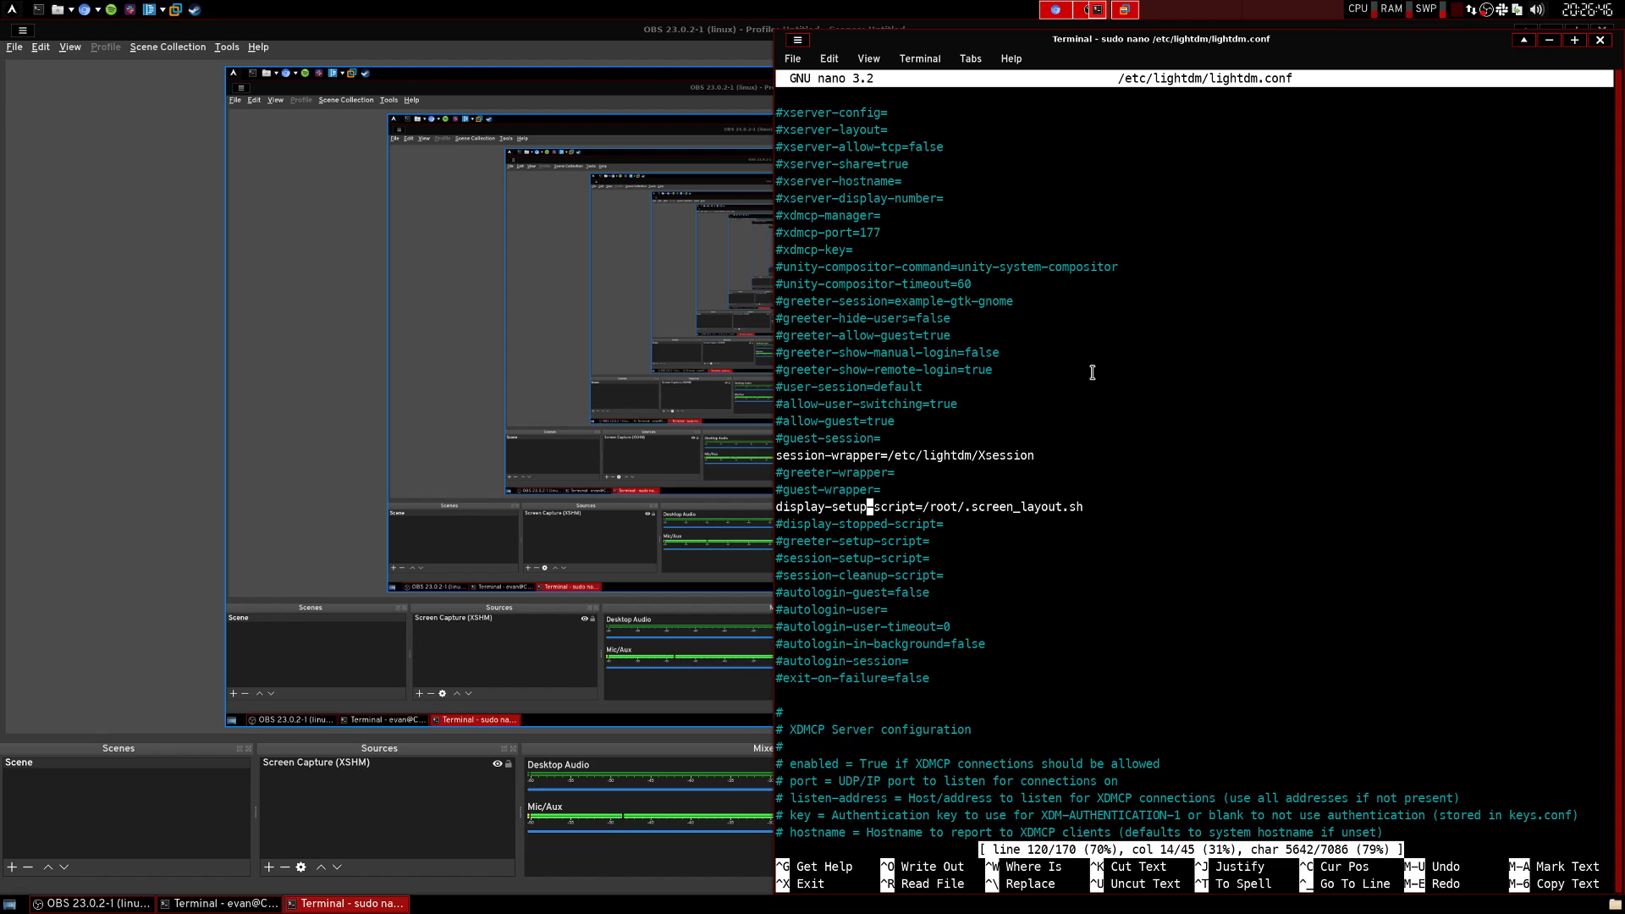
pyautogui.press('Right')
pyautogui.press('Right')
pyautogui.press('Right')
pyautogui.press('Right')
pyautogui.press('Right')
pyautogui.press('Right')
pyautogui.press('Right')
pyautogui.press('Right')
pyautogui.press('Right')
pyautogui.press('Right')
pyautogui.press('Right')
pyautogui.press('Right')
pyautogui.press('Right')
pyautogui.press('Right')
pyautogui.press('Right')
pyautogui.press('Right')
pyautogui.press('Right')
pyautogui.press('Right')
pyautogui.press('Right')
pyautogui.press('Right')
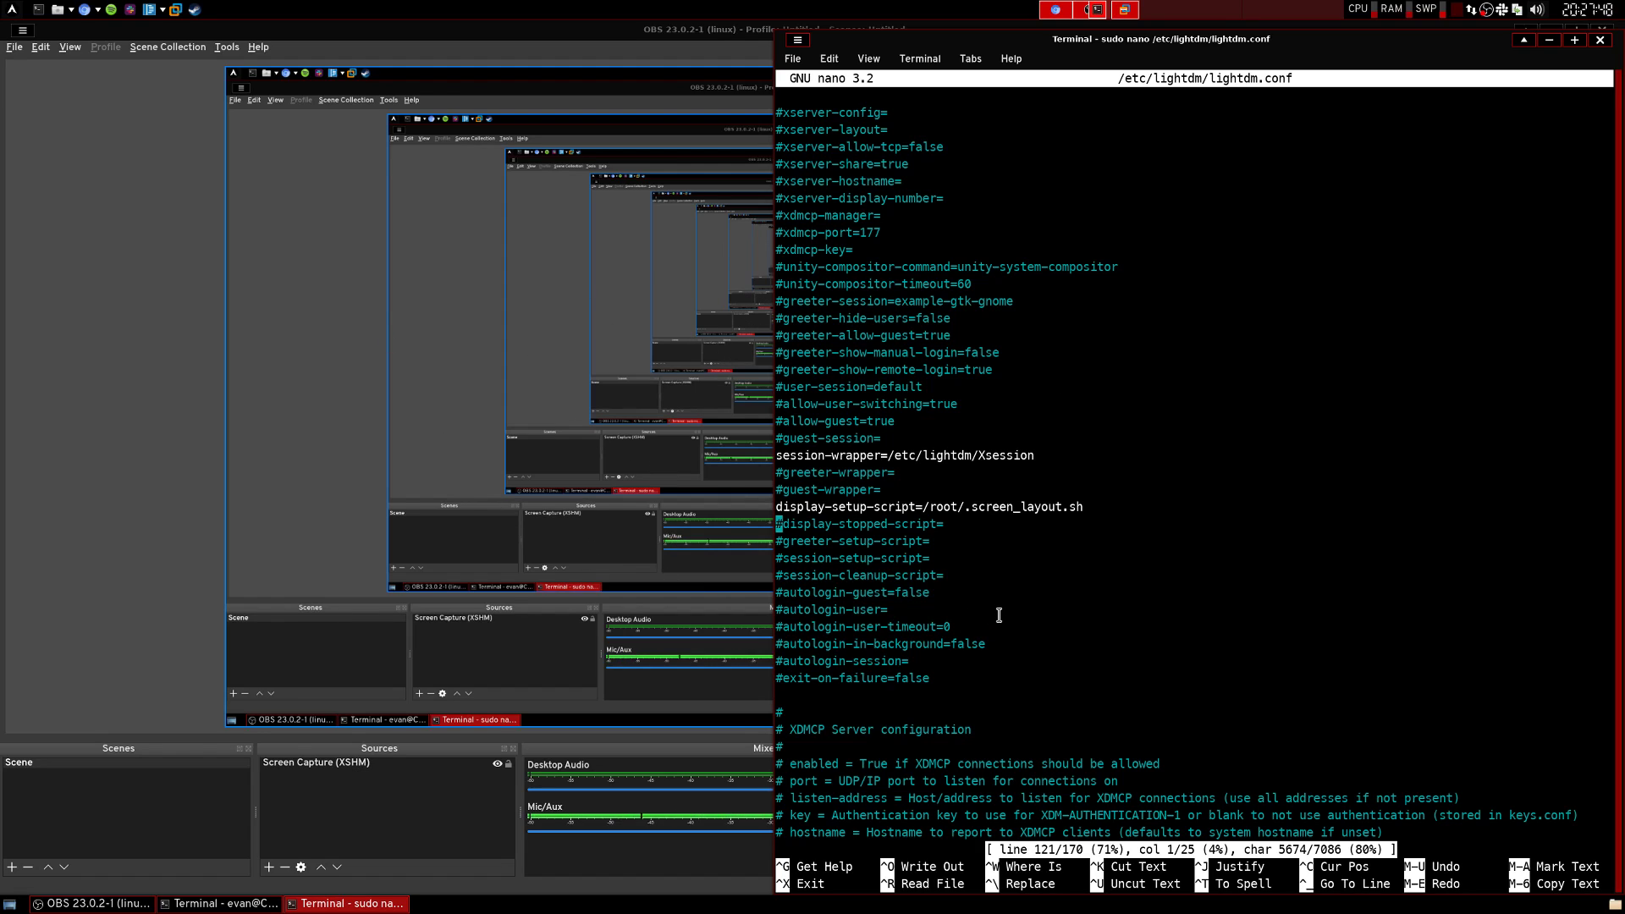
# Step: Exit nano, closing lightdm.conf, to reach the shell prompt
pyautogui.hotkey('ctrl', 'x')
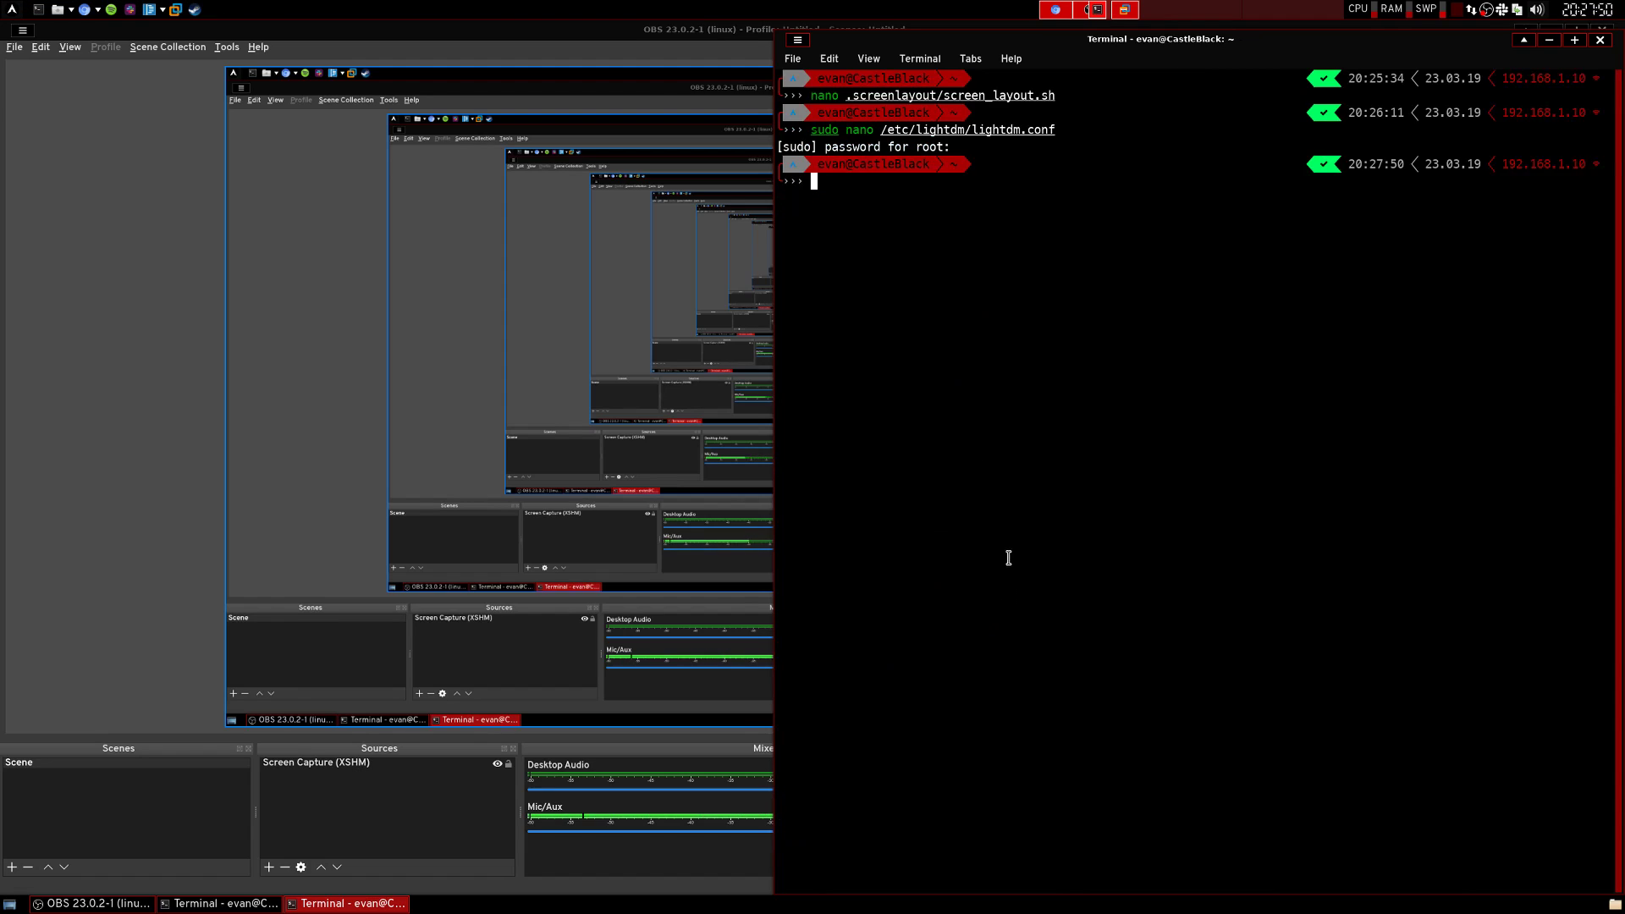